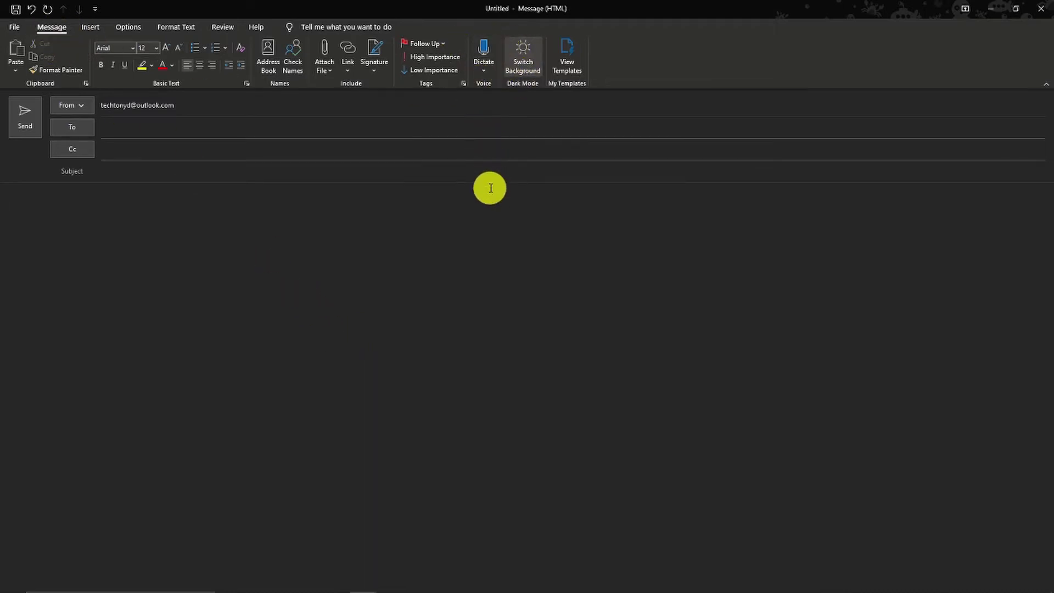
Choose English (United Kingdom) as the dictation language from the Dictate dropdown.
{"action": "left_click", "coordinate": [484, 72]}
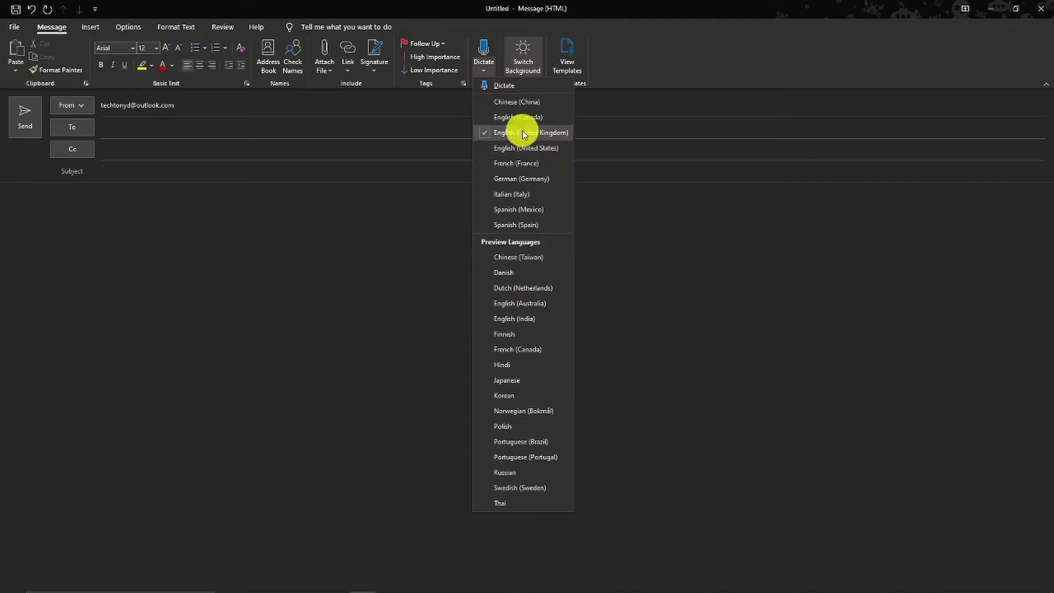
{"action": "left_click", "coordinate": [387, 268]}
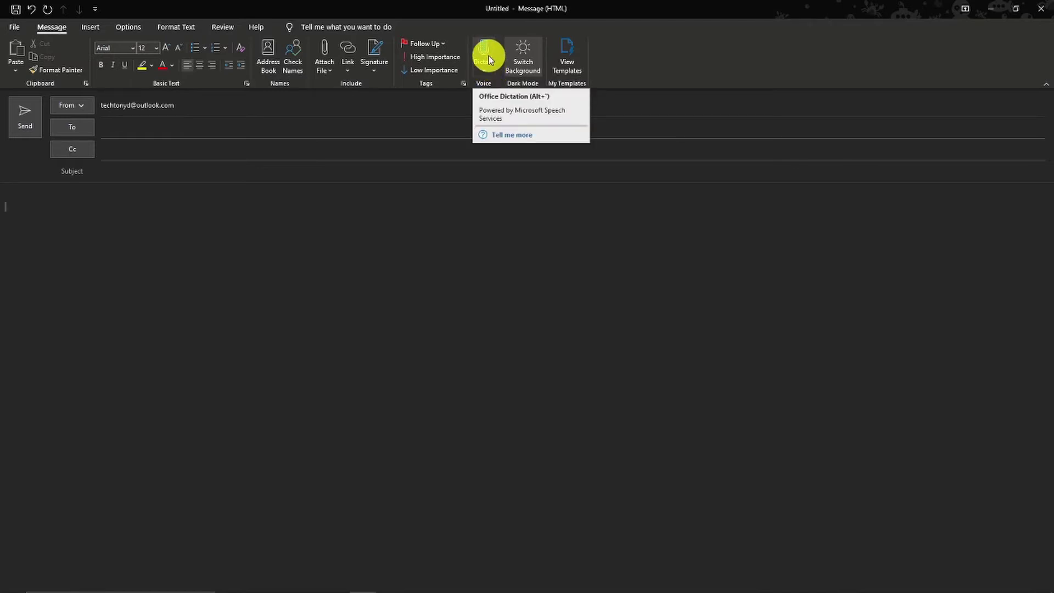
{"action": "left_click", "coordinate": [504, 135]}
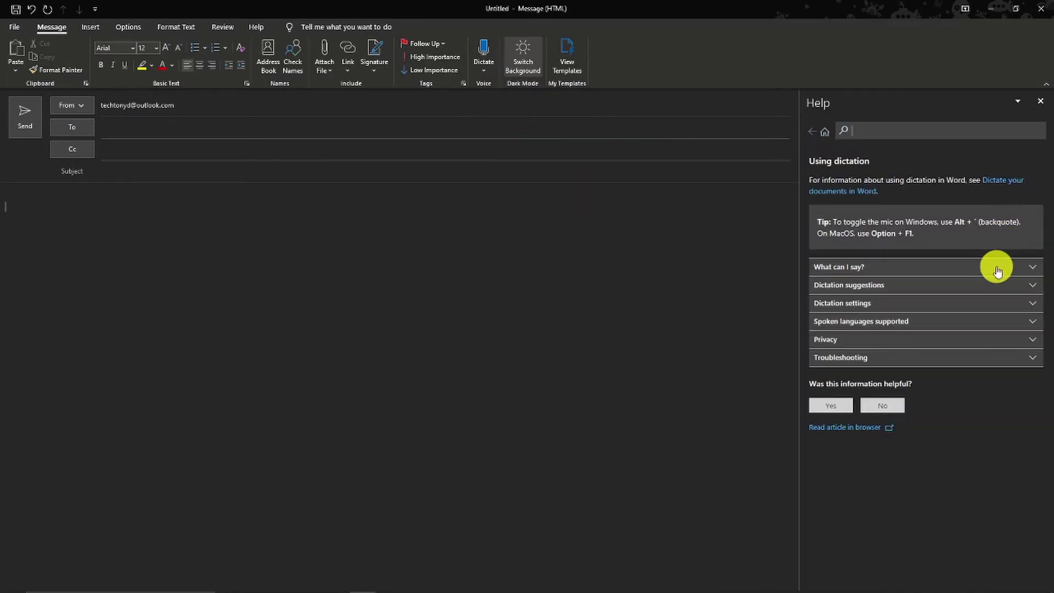
{"action": "left_click", "coordinate": [998, 267]}
{"action": "scroll", "coordinate": [1000, 292], "scroll_direction": "down", "scroll_amount": 1}
{"action": "scroll", "coordinate": [1026, 310], "scroll_direction": "down", "scroll_amount": 2}
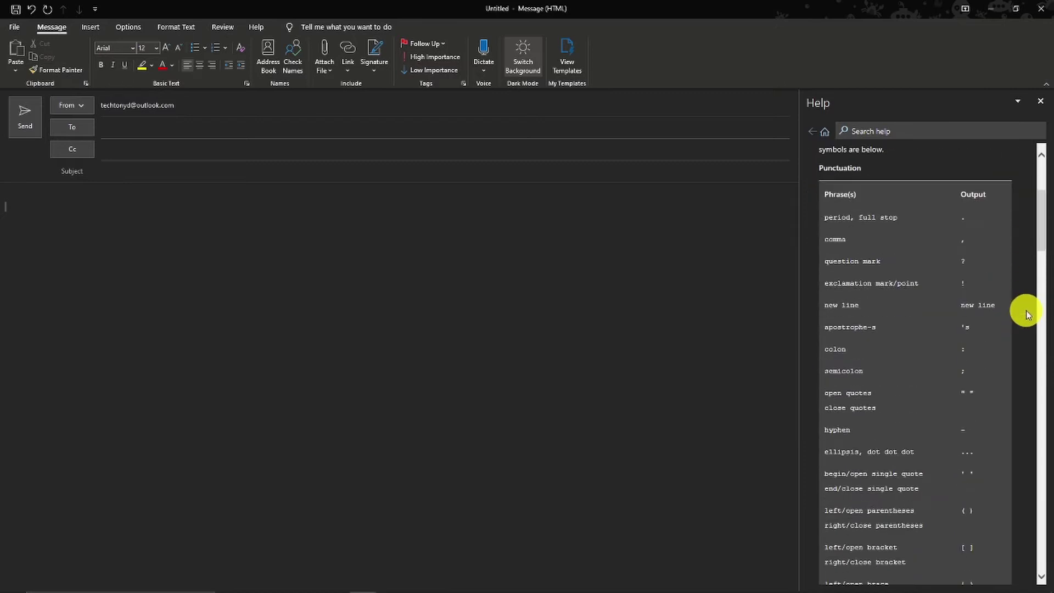
{"action": "scroll", "coordinate": [1026, 310], "scroll_direction": "up", "scroll_amount": 1}
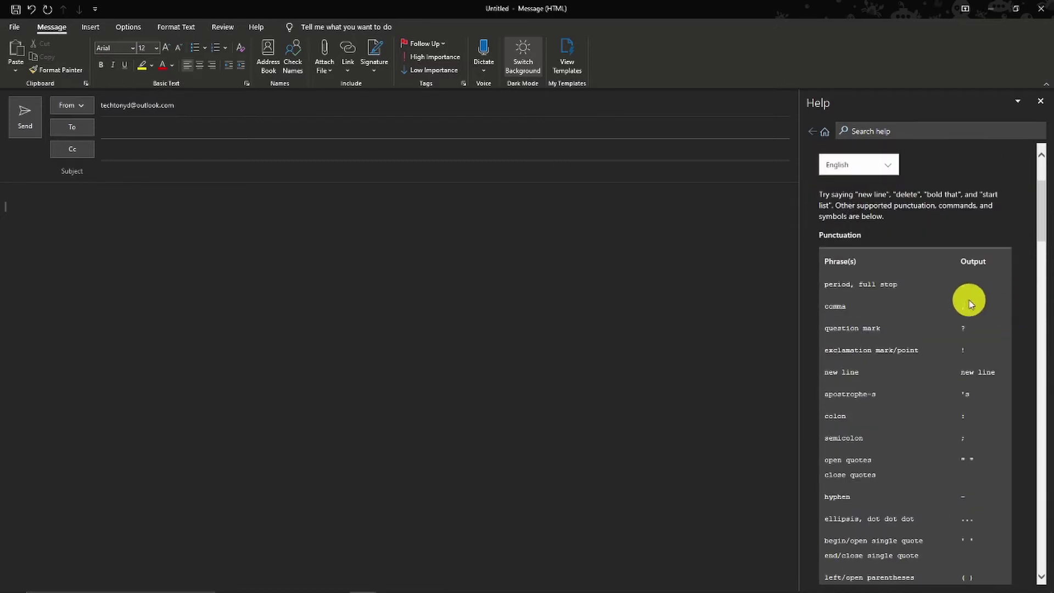
{"action": "scroll", "coordinate": [1009, 295], "scroll_direction": "up", "scroll_amount": 1}
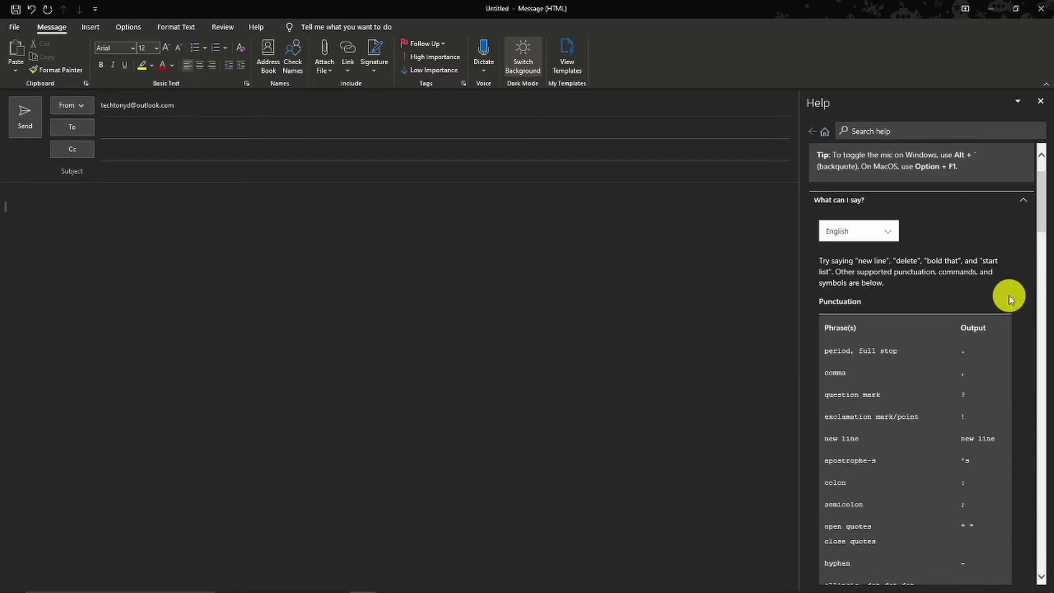
{"action": "scroll", "coordinate": [1010, 296], "scroll_direction": "up", "scroll_amount": 1}
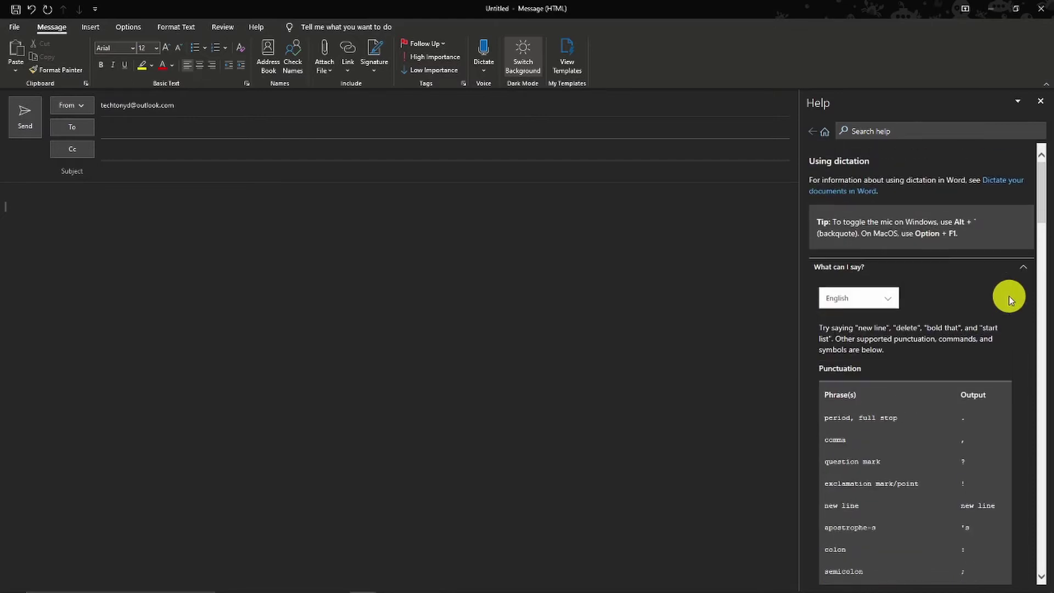
{"action": "left_click", "coordinate": [1042, 105]}
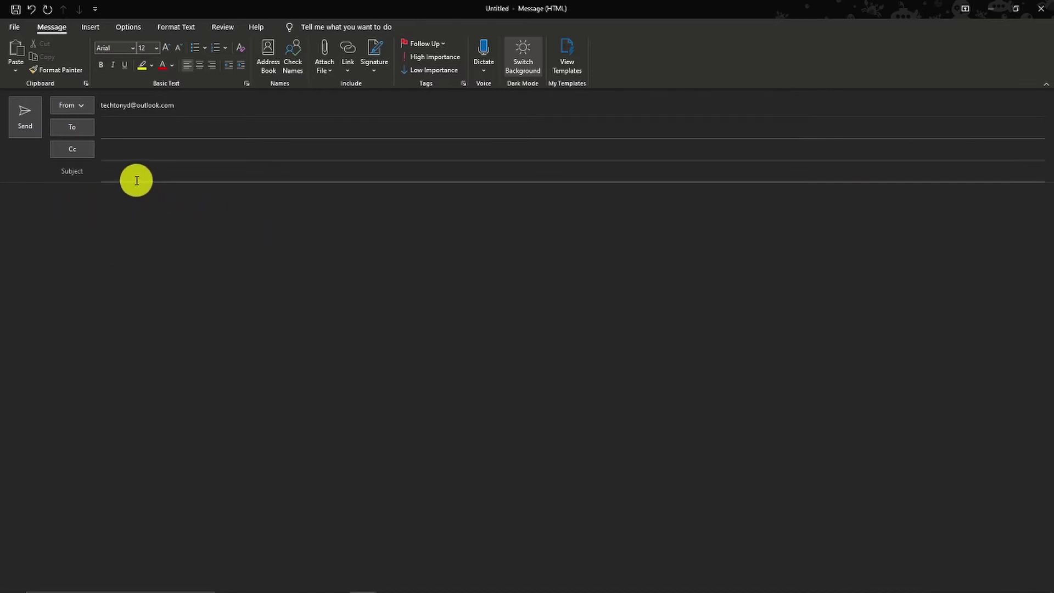
Dictate the subject 'Stores list for Sunday' and a body requesting the stores list, ending 'Kind regards'.
{"action": "left_click", "coordinate": [111, 172]}
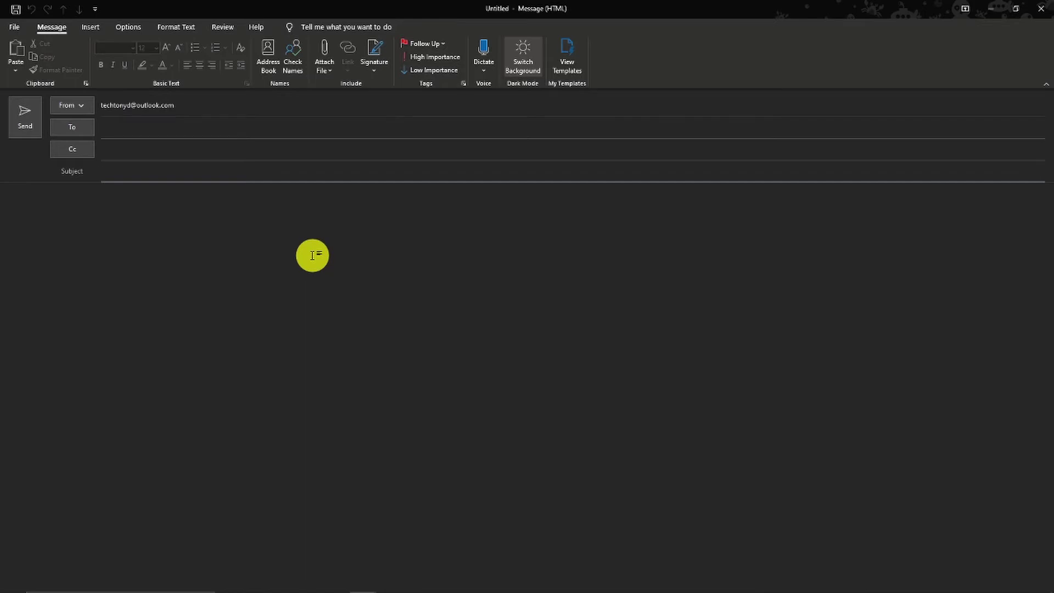
{"action": "left_click", "coordinate": [484, 52]}
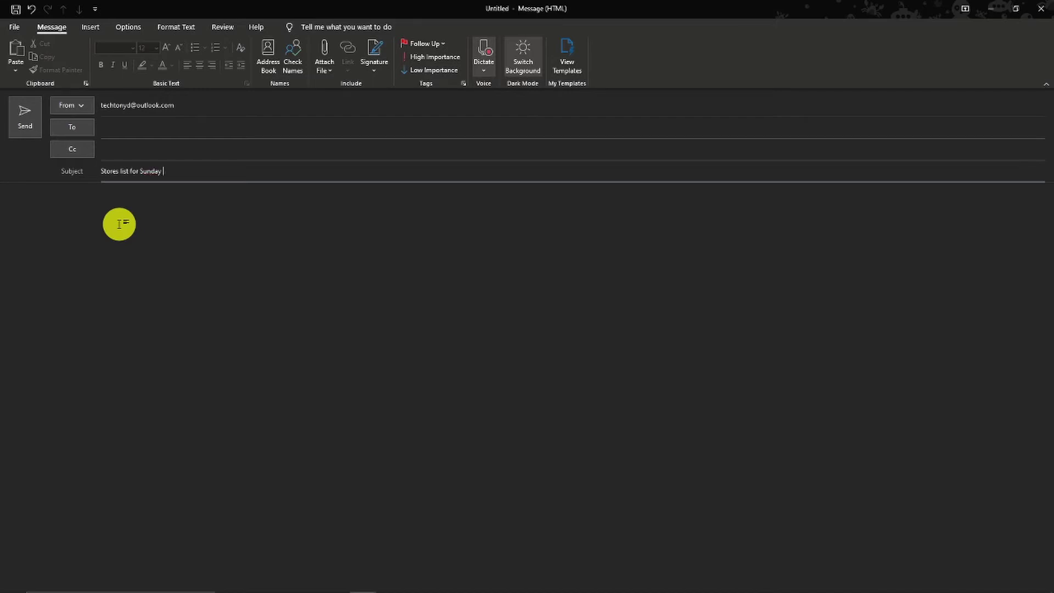
{"action": "left_click", "coordinate": [188, 248]}
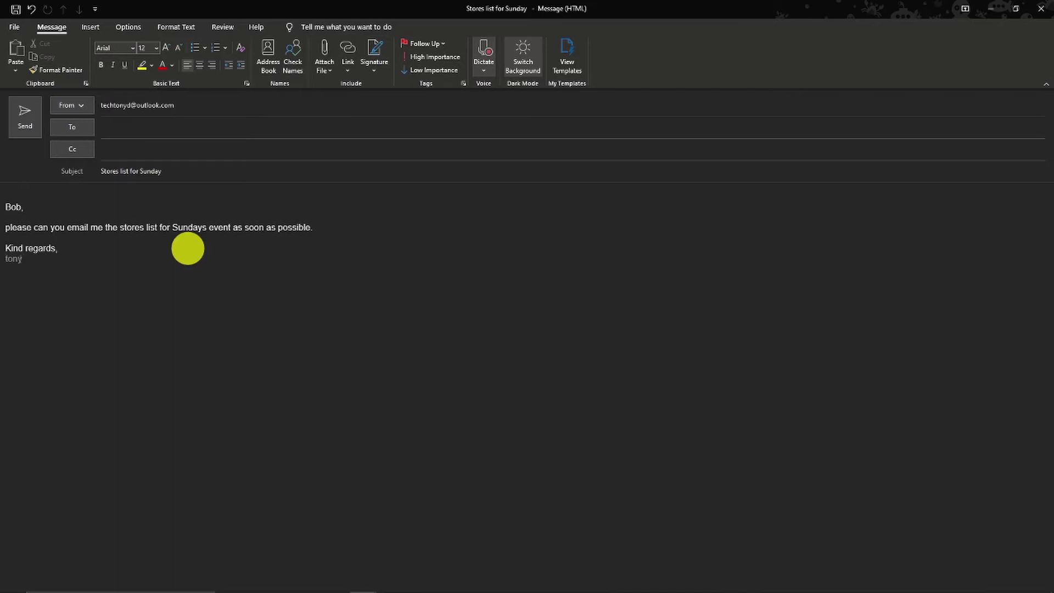
{"action": "left_click", "coordinate": [485, 49]}
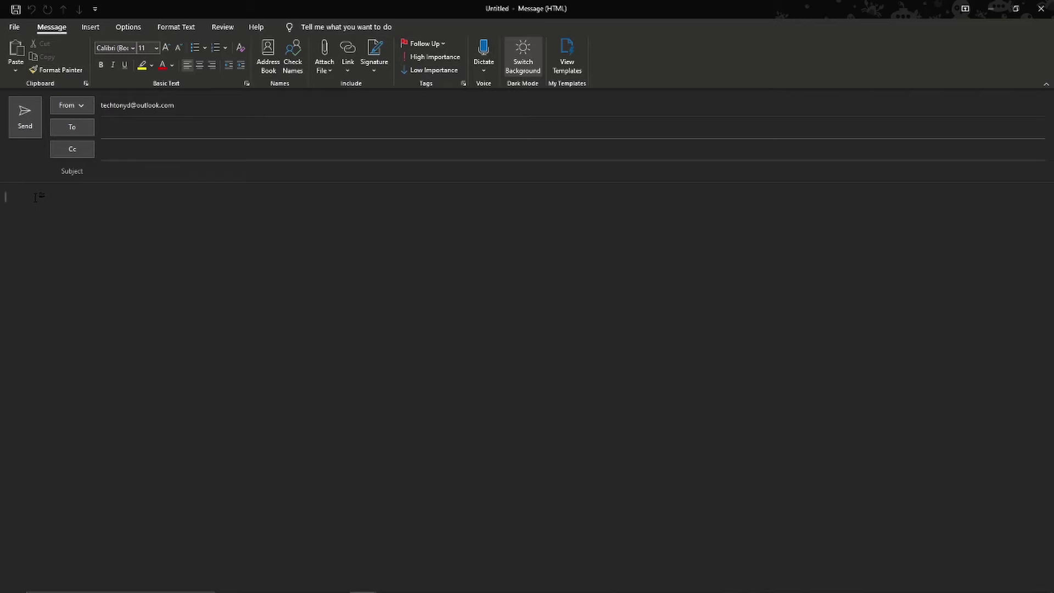
Bring the YouTube browser window forward, then return to the new message.
{"action": "left_click", "coordinate": [10, 278]}
{"action": "left_click", "coordinate": [87, 29]}
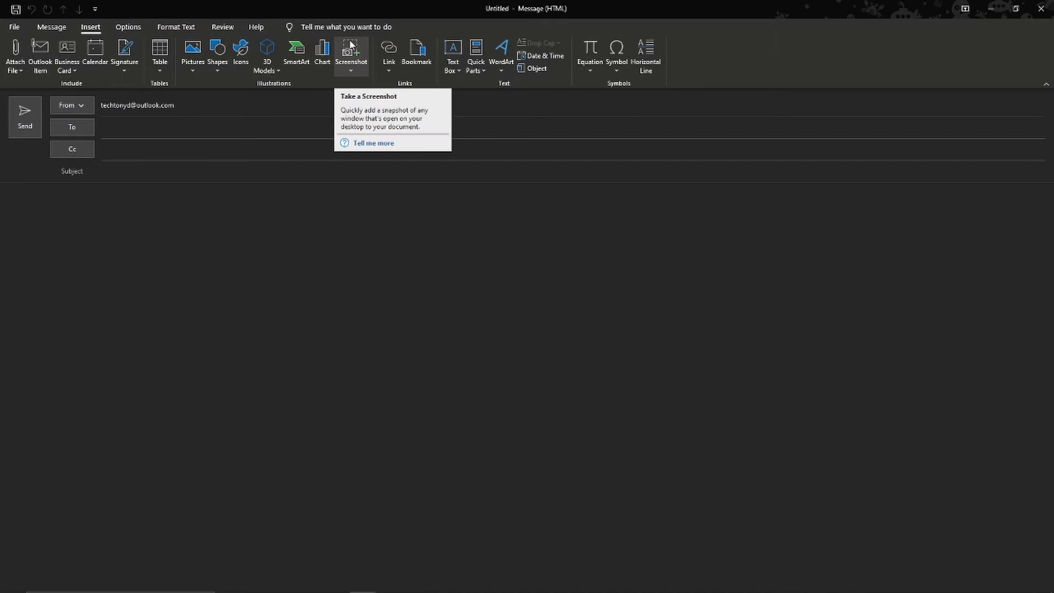
{"action": "left_click", "coordinate": [352, 75]}
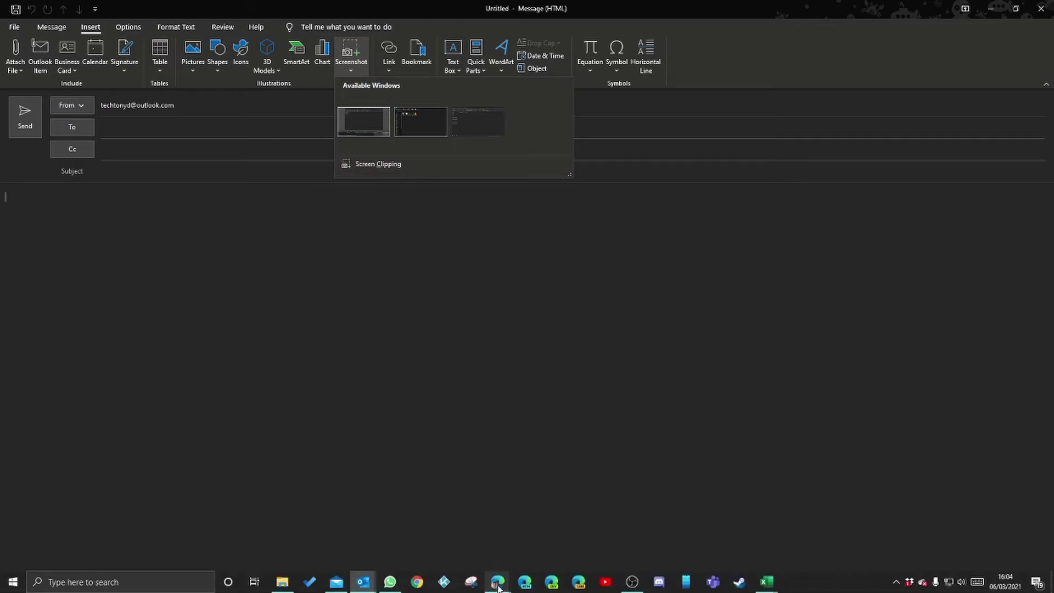
{"action": "mouse_move", "coordinate": [498, 581]}
{"action": "left_click", "coordinate": [613, 541]}
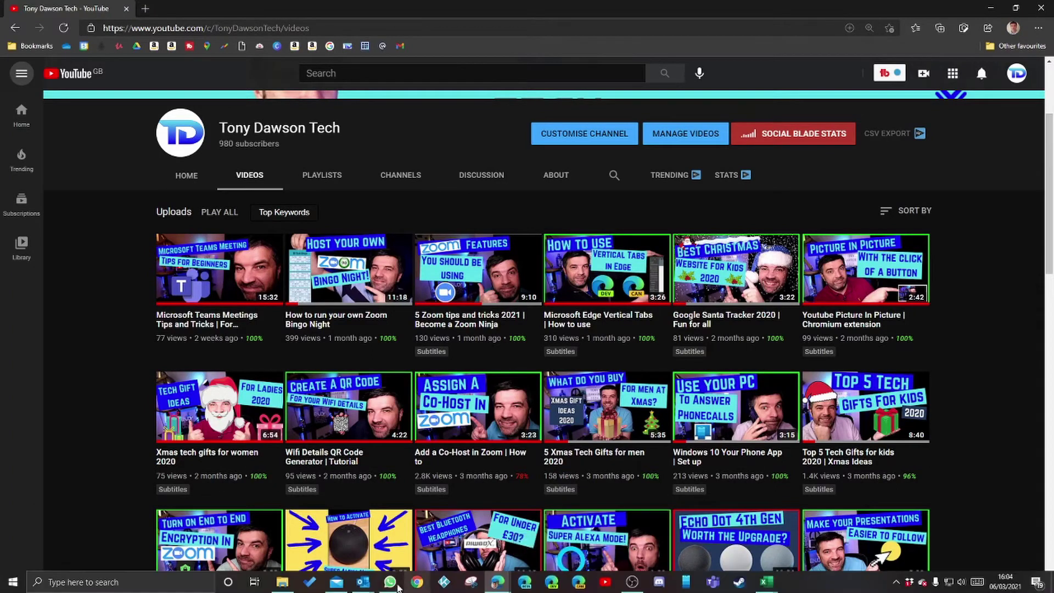
{"action": "left_click", "coordinate": [397, 541]}
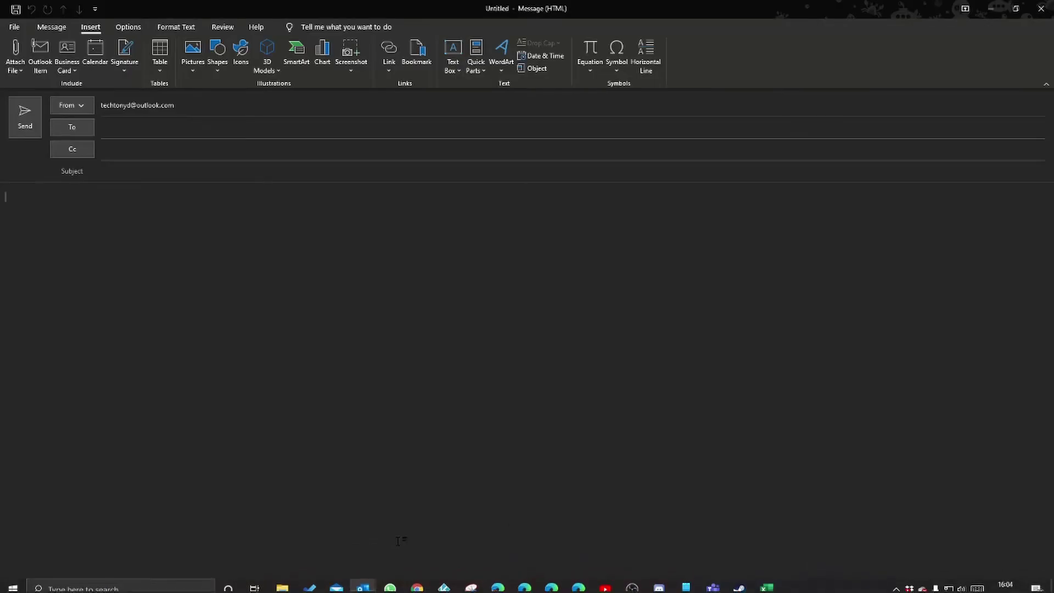
Insert a screen clipping of the YouTube channel's videos page into the message body.
{"action": "left_click", "coordinate": [349, 70]}
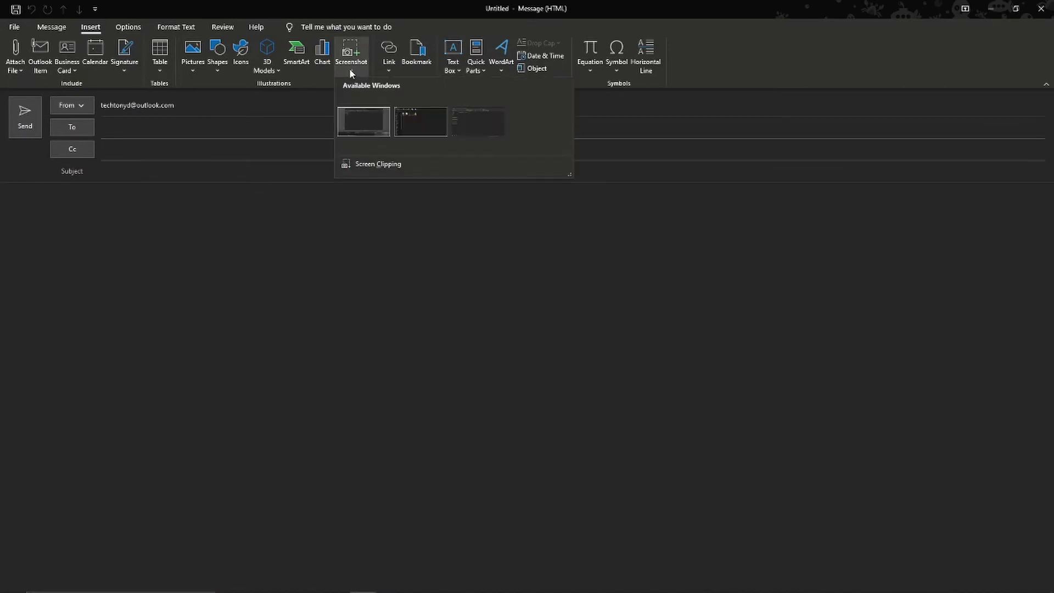
{"action": "left_click", "coordinate": [360, 165]}
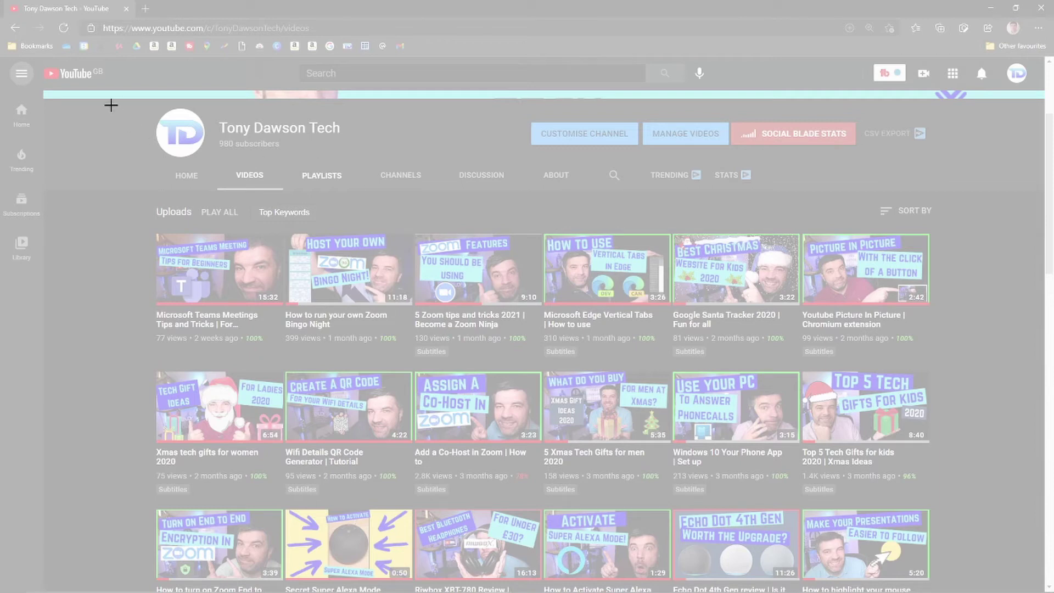
{"action": "mouse_move", "coordinate": [112, 106]}
{"action": "left_mouse_down"}
{"action": "mouse_move", "coordinate": [950, 470]}
{"action": "mouse_move", "coordinate": [966, 500]}
{"action": "left_mouse_up"}
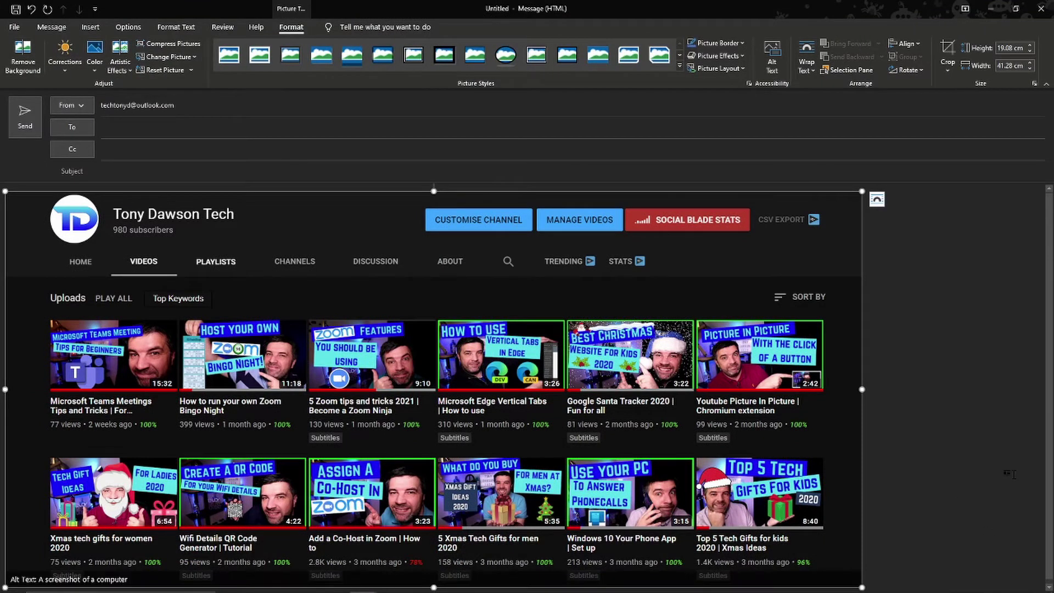
{"action": "left_click", "coordinate": [123, 172]}
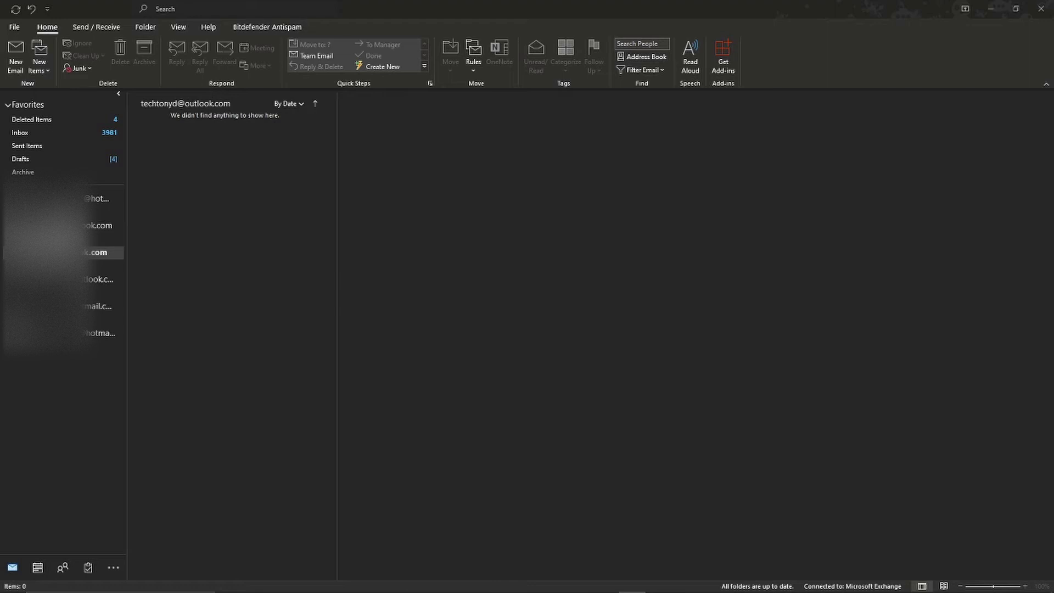
{"action": "left_click", "coordinate": [15, 27]}
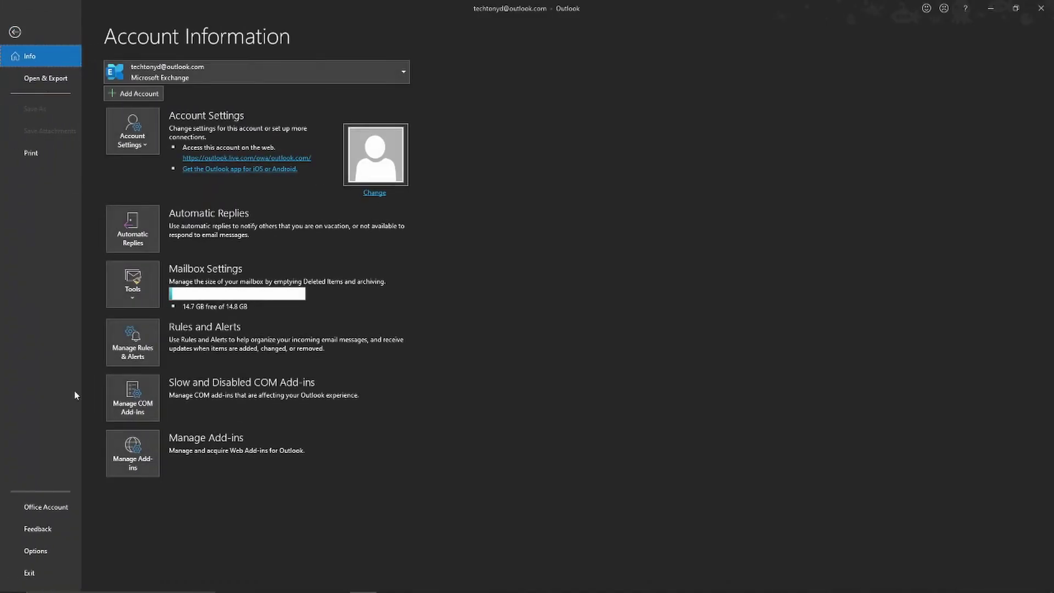
{"action": "left_click", "coordinate": [37, 551]}
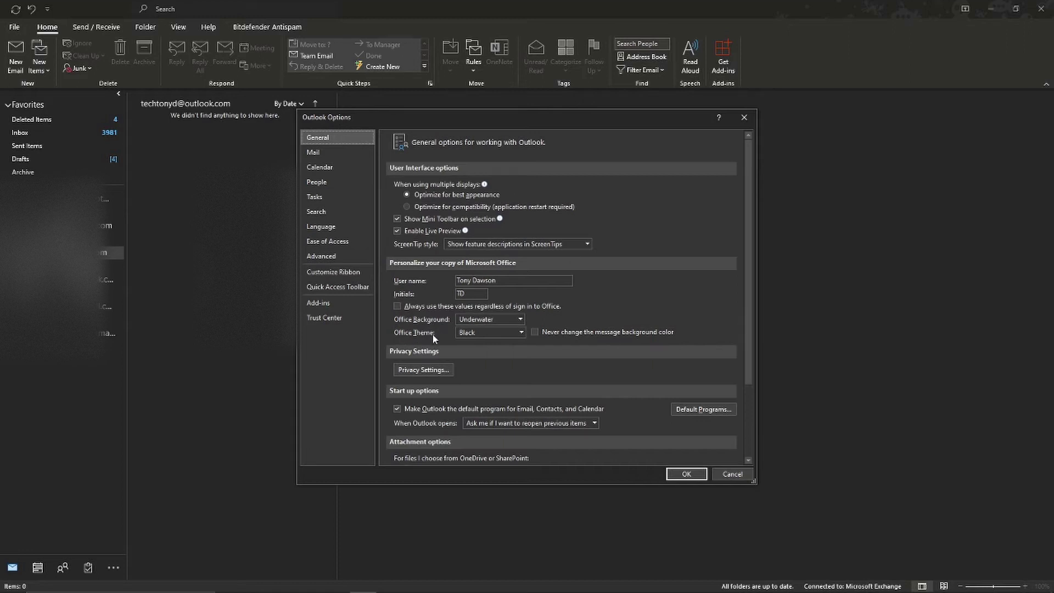
{"action": "left_click", "coordinate": [494, 333]}
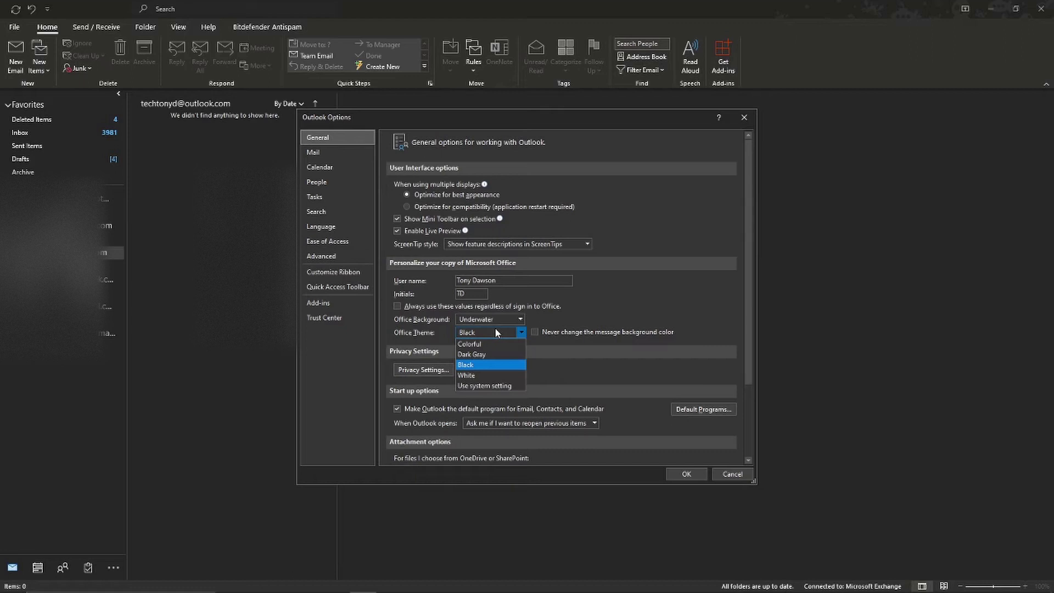
{"action": "left_click", "coordinate": [489, 328]}
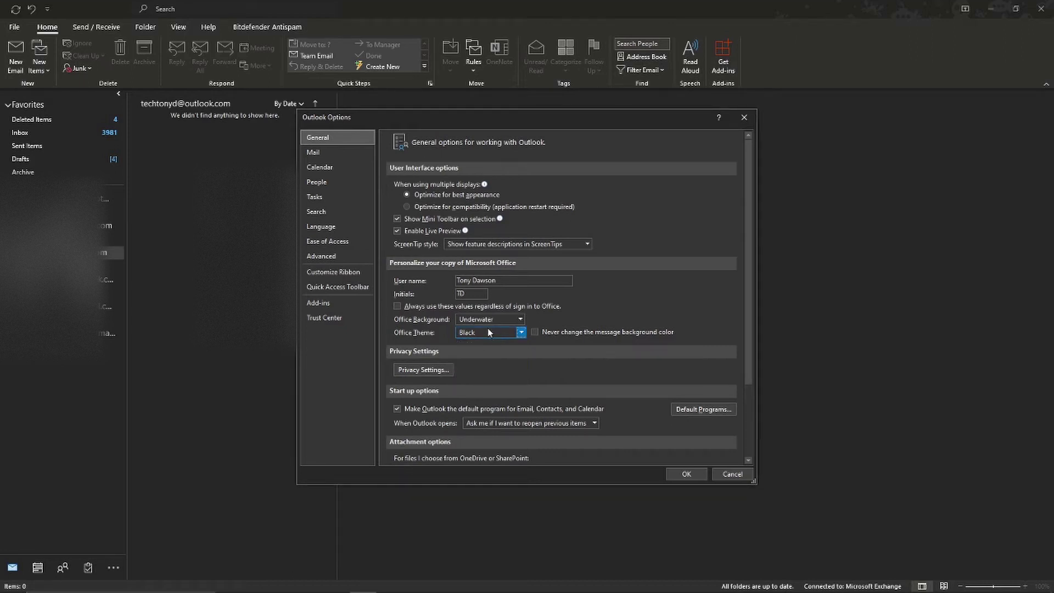
{"action": "left_click", "coordinate": [689, 475]}
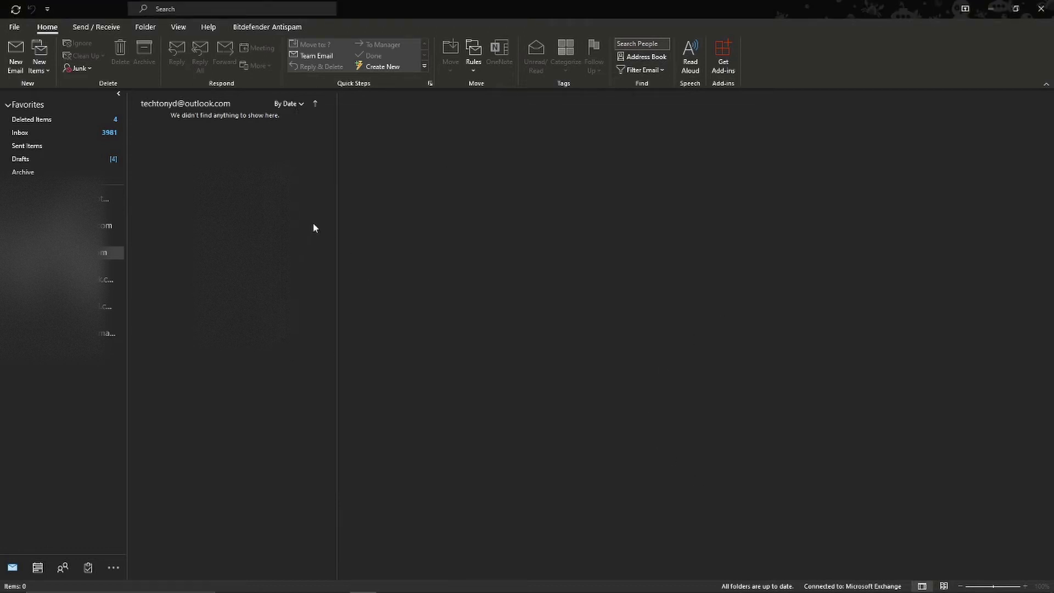
{"action": "left_click", "coordinate": [16, 28]}
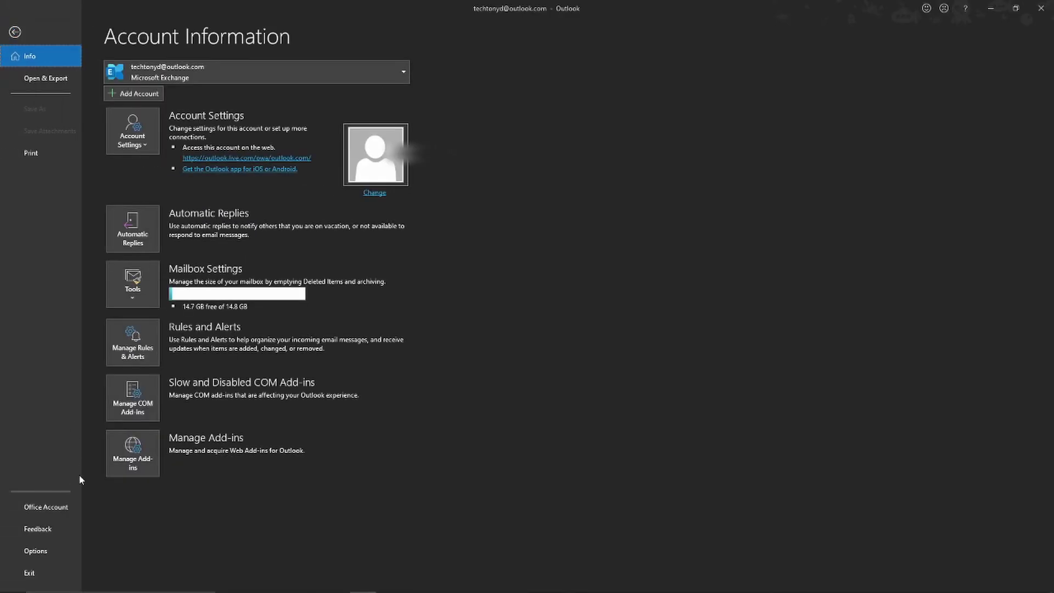
{"action": "left_click", "coordinate": [64, 511]}
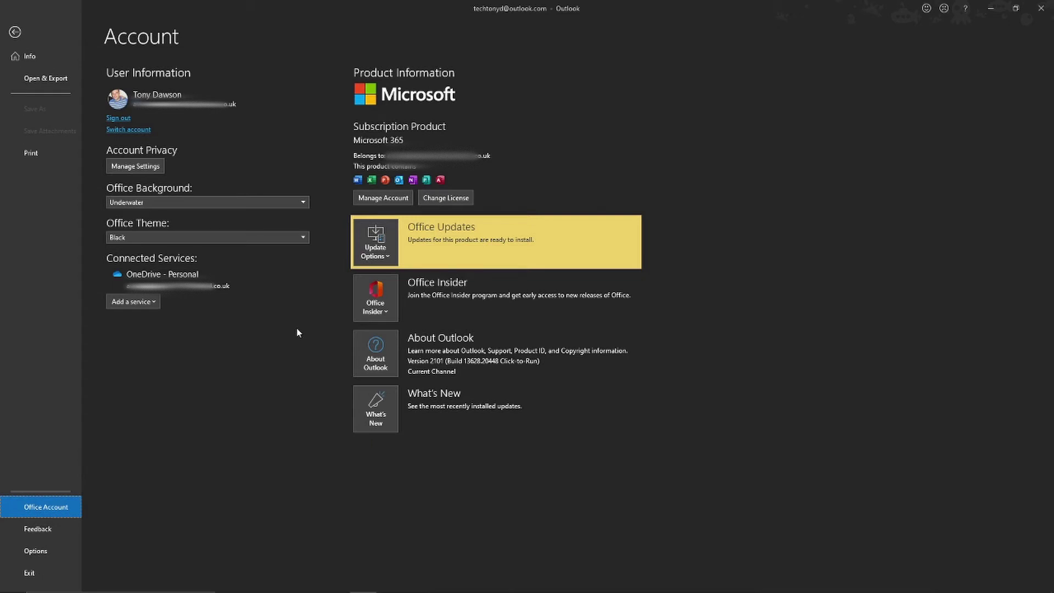
{"action": "left_click", "coordinate": [15, 31]}
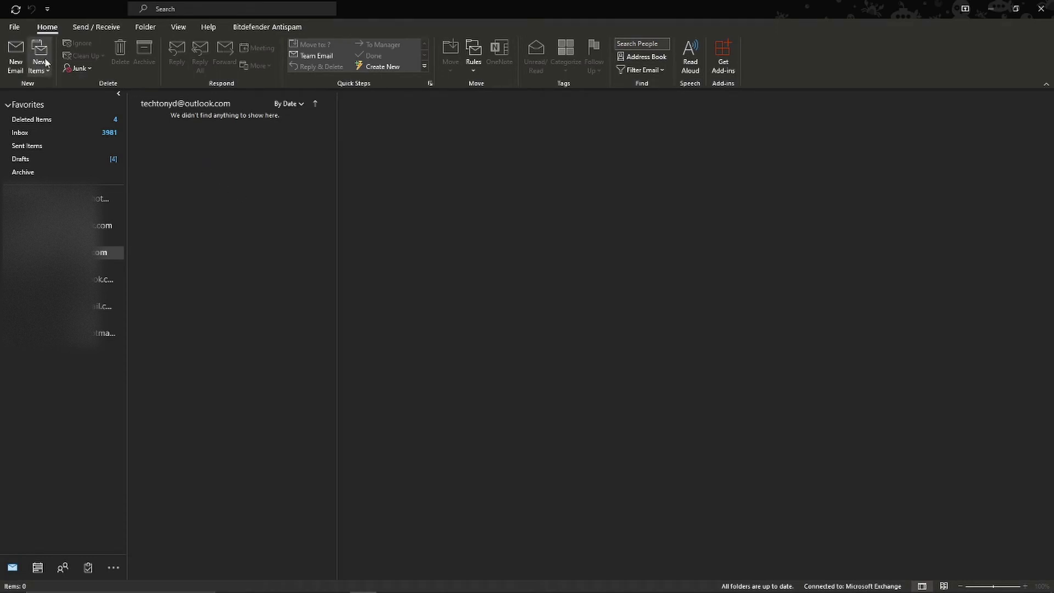
Start a new email and give its body a white background, keeping the dark theme elsewhere.
{"action": "left_click", "coordinate": [17, 60]}
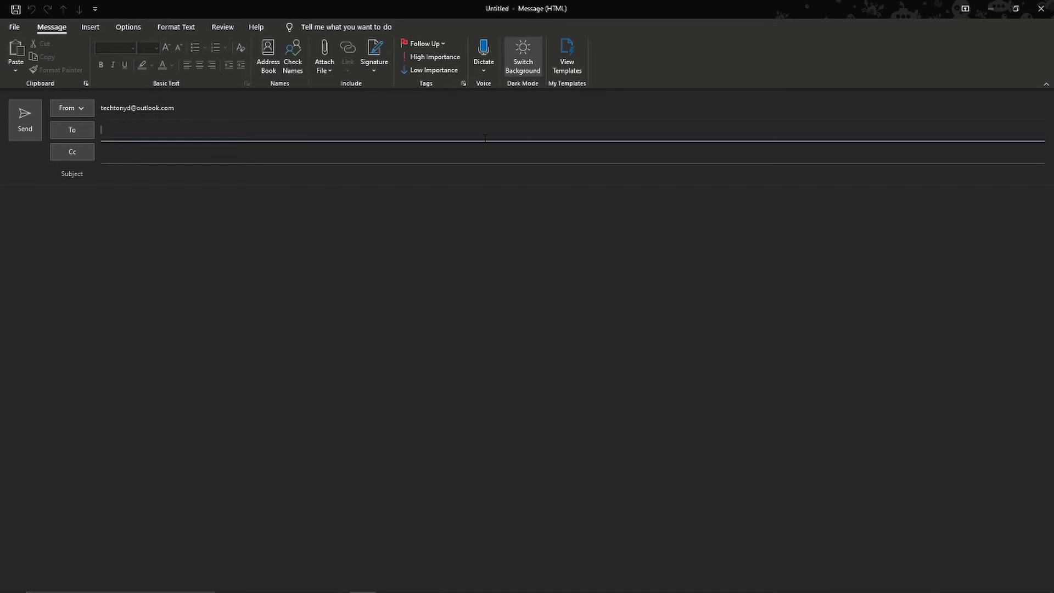
{"action": "left_click", "coordinate": [525, 62]}
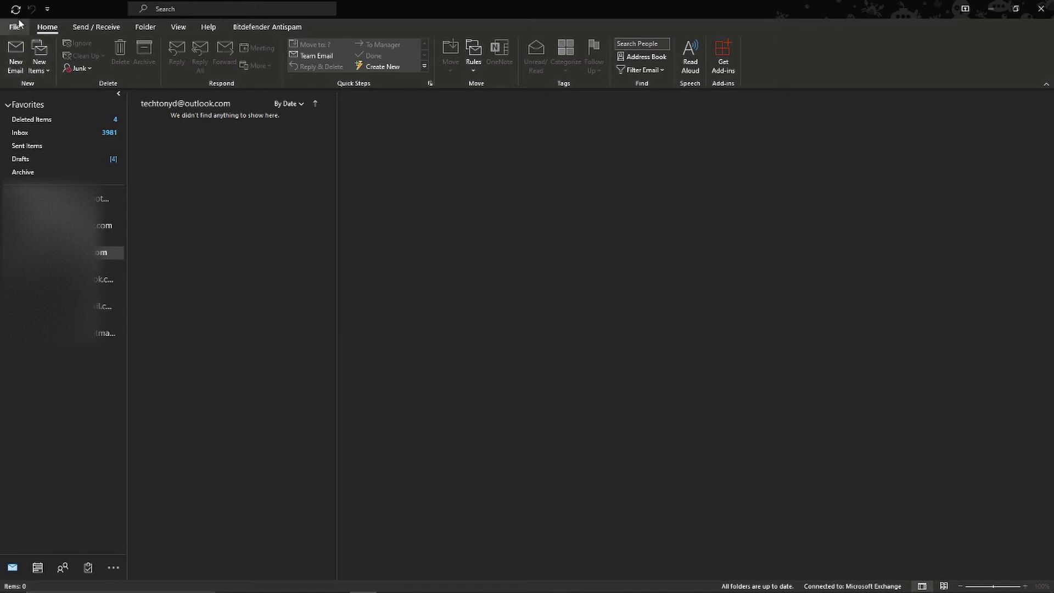
Open the Rules and Alerts manager from the Rules menu.
{"action": "left_click", "coordinate": [473, 59]}
{"action": "left_click", "coordinate": [495, 100]}
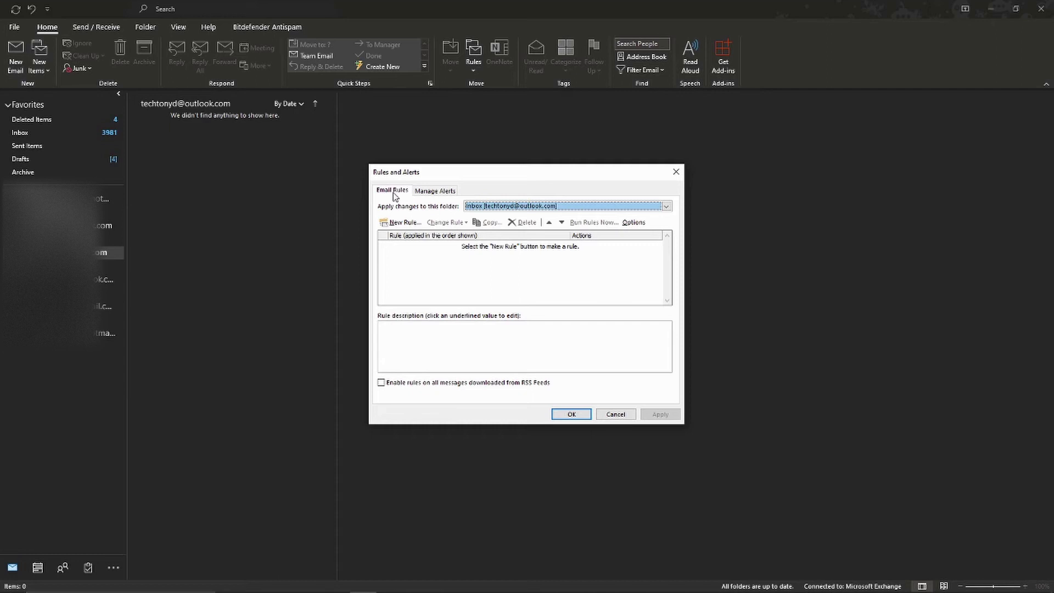
Start a new rule applying to every message you send, with no conditions.
{"action": "left_click", "coordinate": [404, 222]}
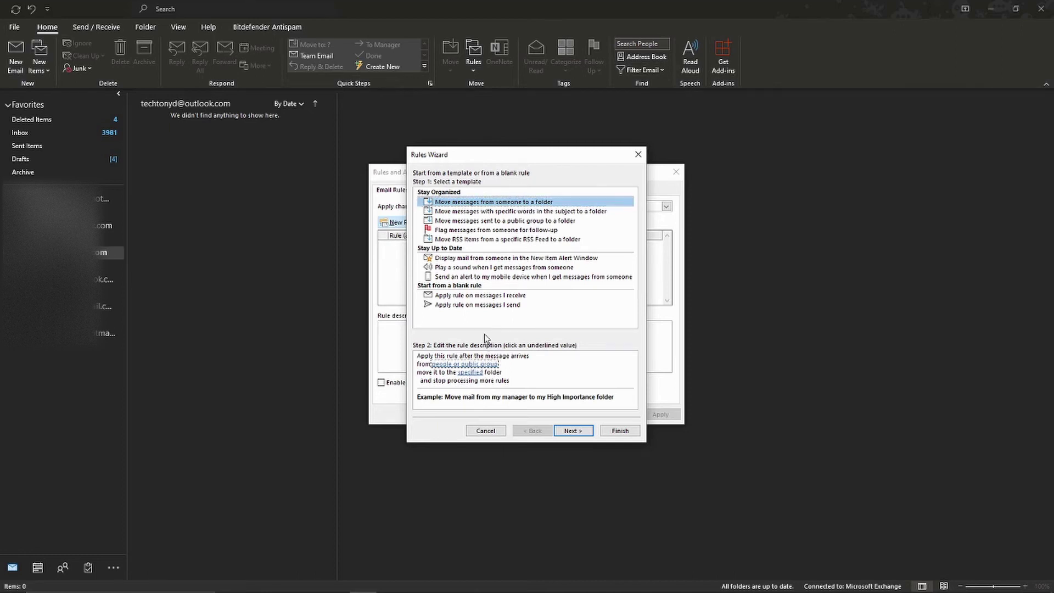
{"action": "left_click", "coordinate": [474, 307]}
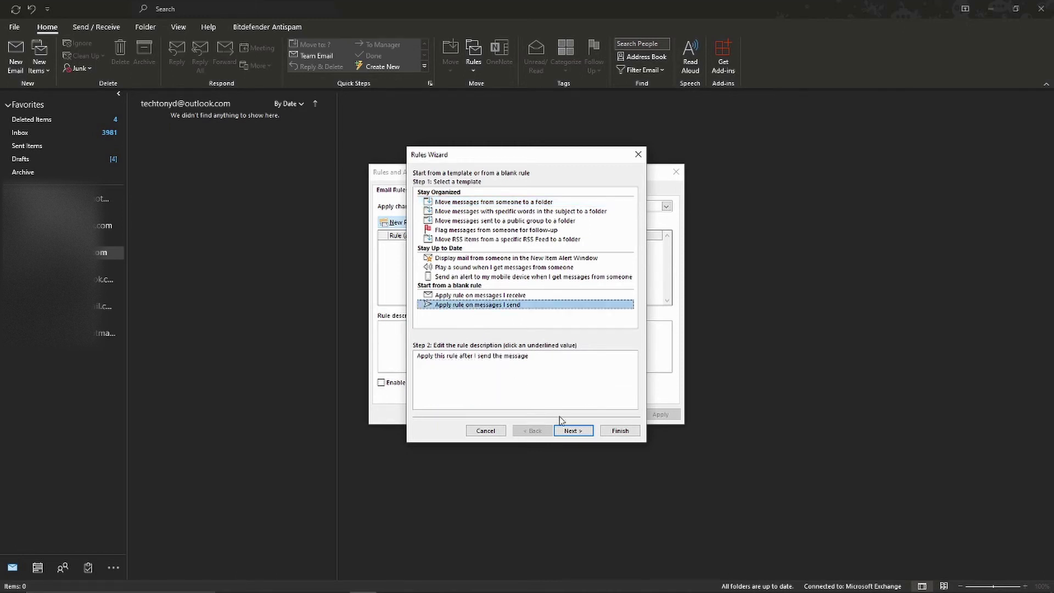
{"action": "left_click", "coordinate": [572, 431]}
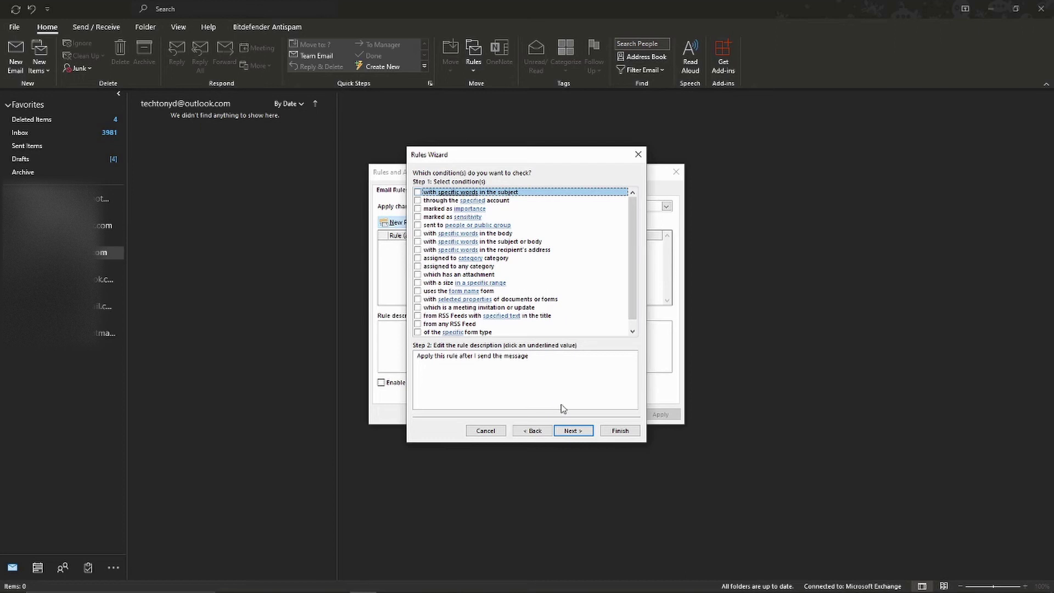
{"action": "left_click", "coordinate": [572, 431]}
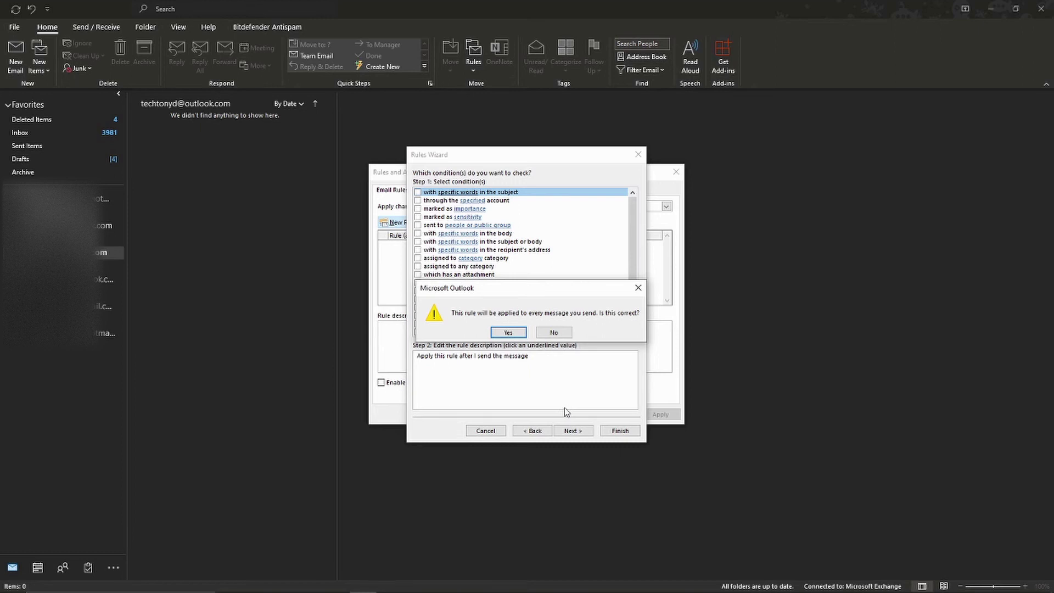
{"action": "left_click", "coordinate": [508, 333]}
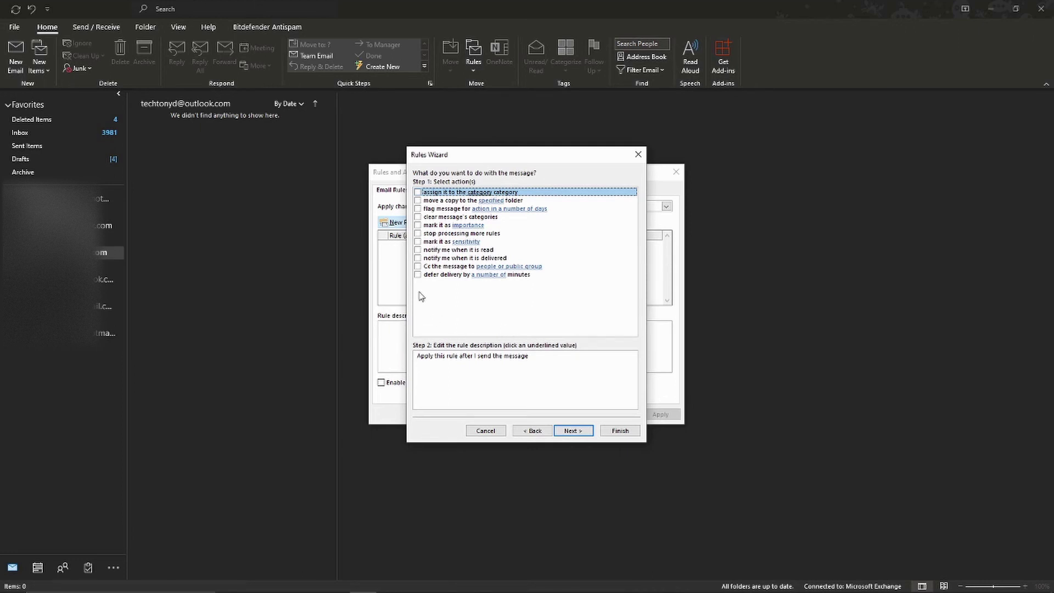
Set the rule's action to defer delivery by 1 minute, with no exceptions.
{"action": "left_click", "coordinate": [418, 277]}
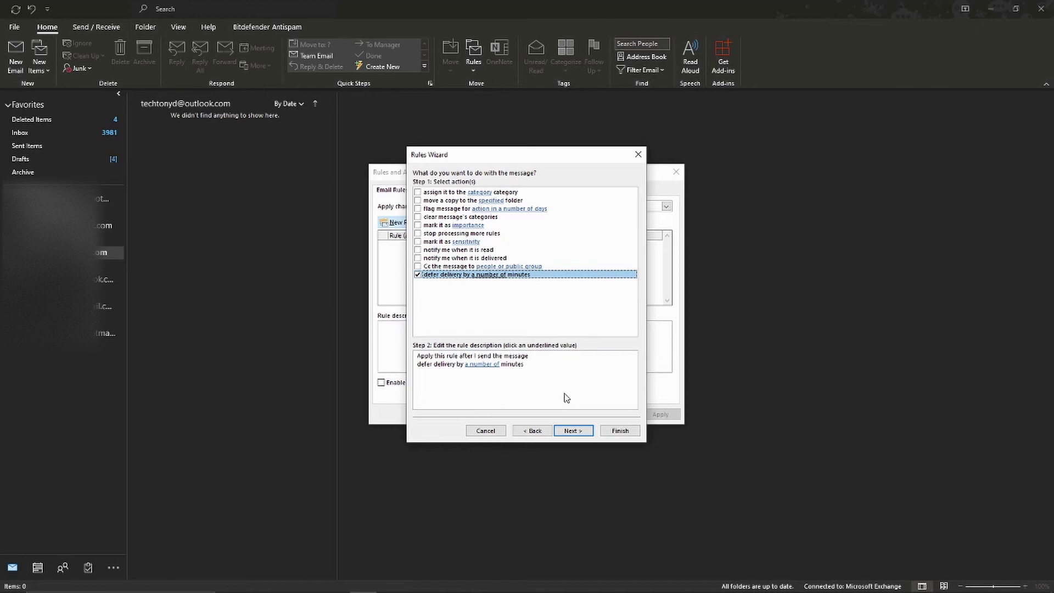
{"action": "left_click", "coordinate": [479, 369]}
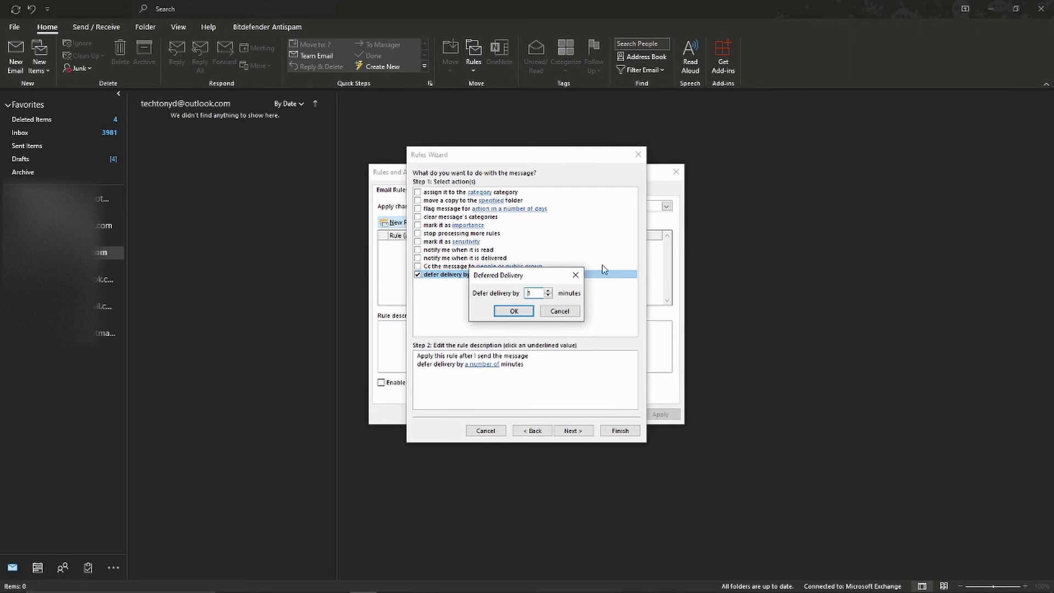
{"action": "left_click", "coordinate": [548, 296]}
{"action": "left_click", "coordinate": [548, 291]}
{"action": "type", "text": "5"}
{"action": "left_click", "coordinate": [551, 302]}
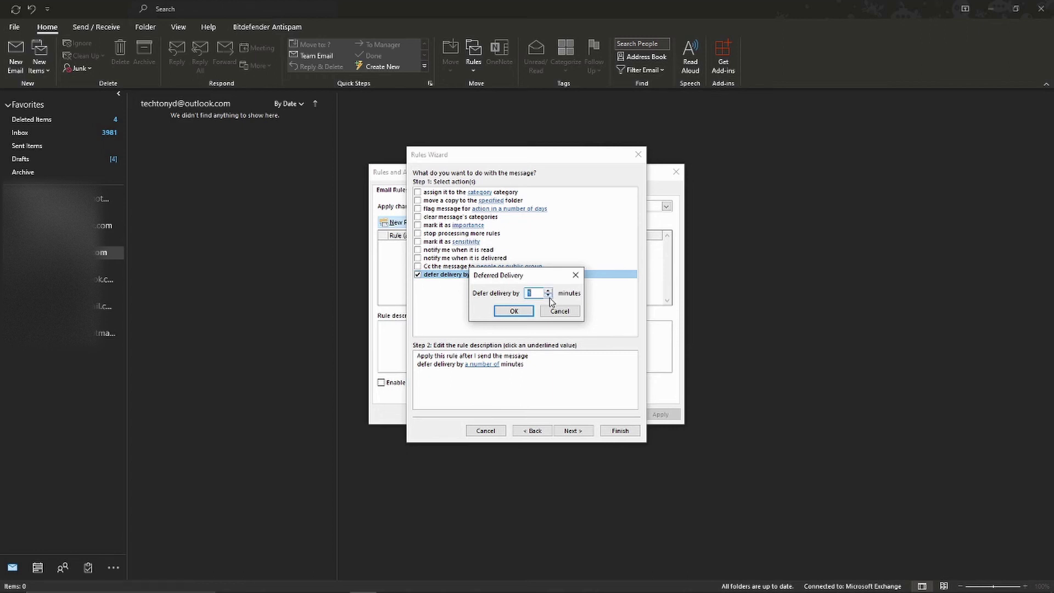
{"action": "left_click", "coordinate": [522, 315]}
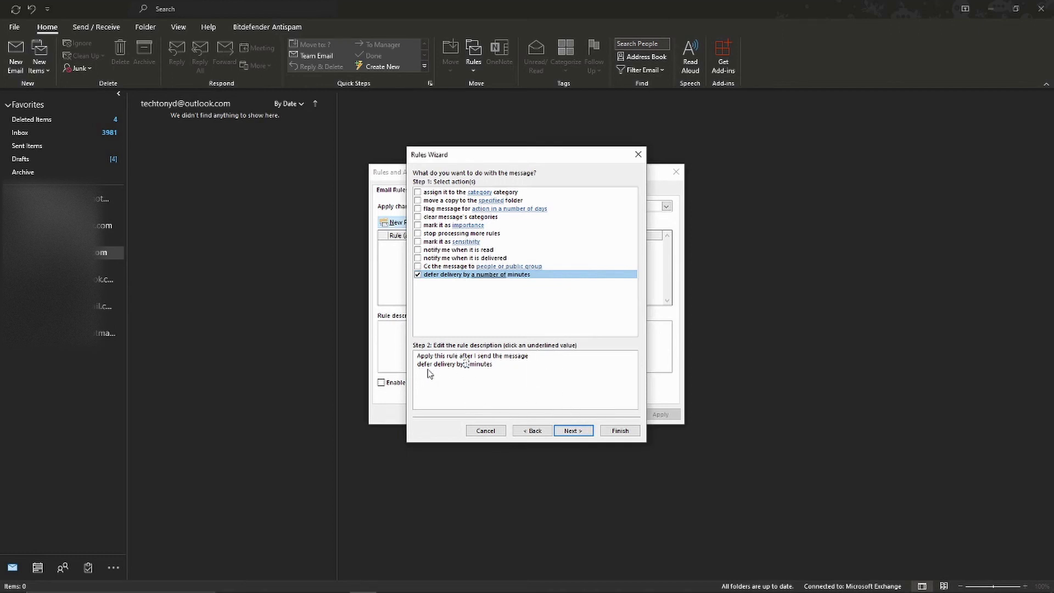
{"action": "left_click", "coordinate": [581, 433]}
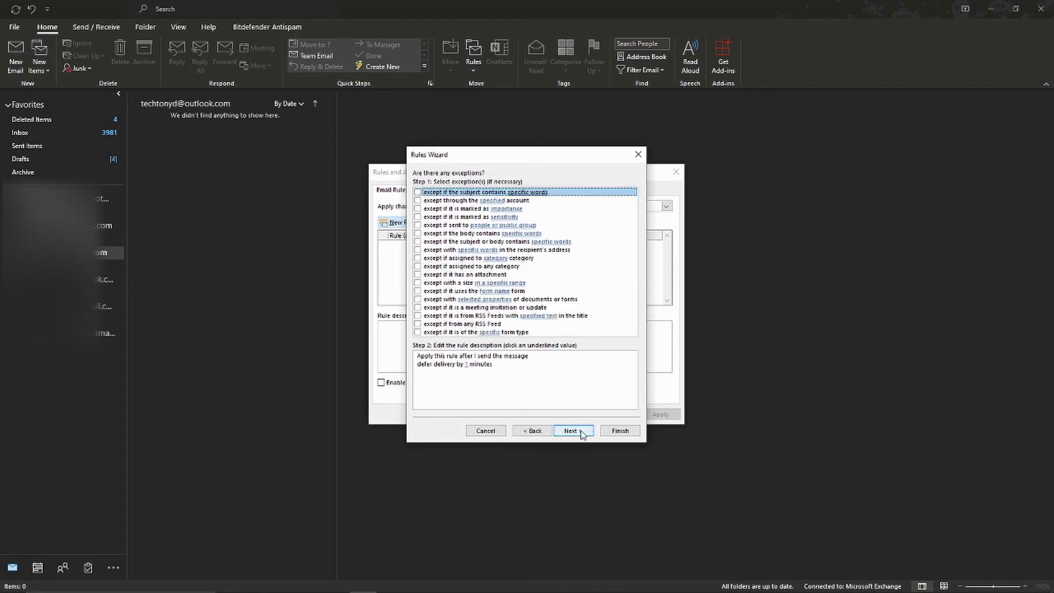
Name the rule 'cool down', create it on all accounts, and finish.
{"action": "left_click", "coordinate": [574, 430]}
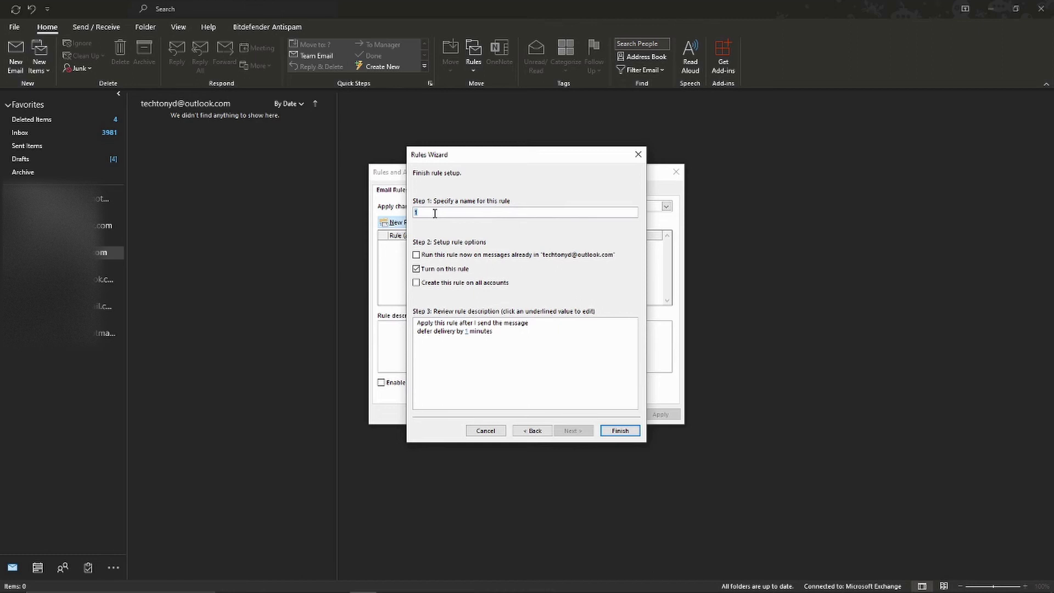
{"action": "type", "text": "c"}
{"action": "type", "text": "oold"}
{"action": "type", "text": "own"}
{"action": "left_click", "coordinate": [416, 283]}
{"action": "left_click", "coordinate": [619, 432]}
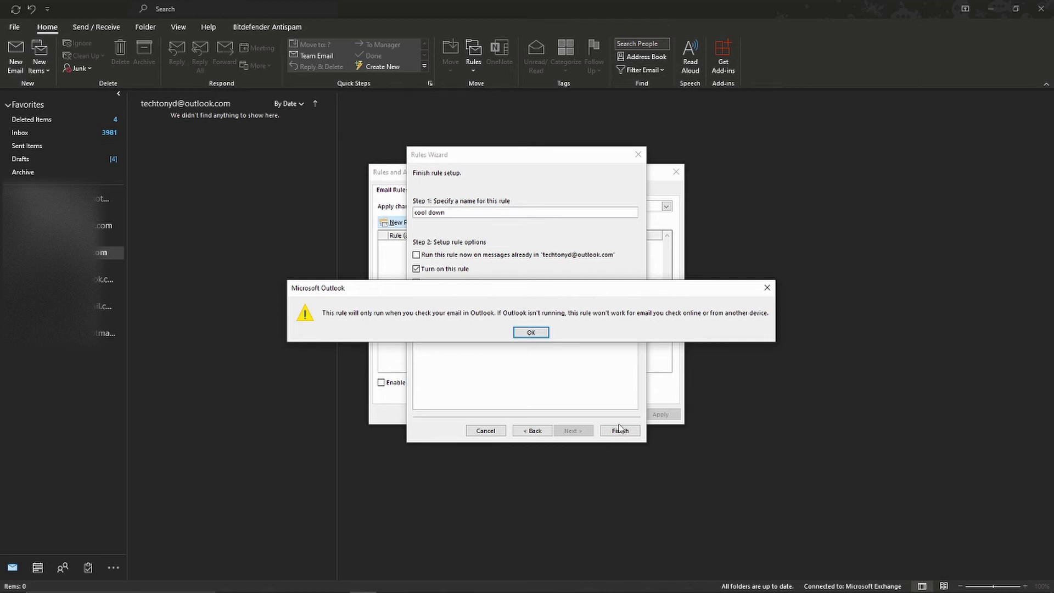
{"action": "left_click", "coordinate": [531, 333]}
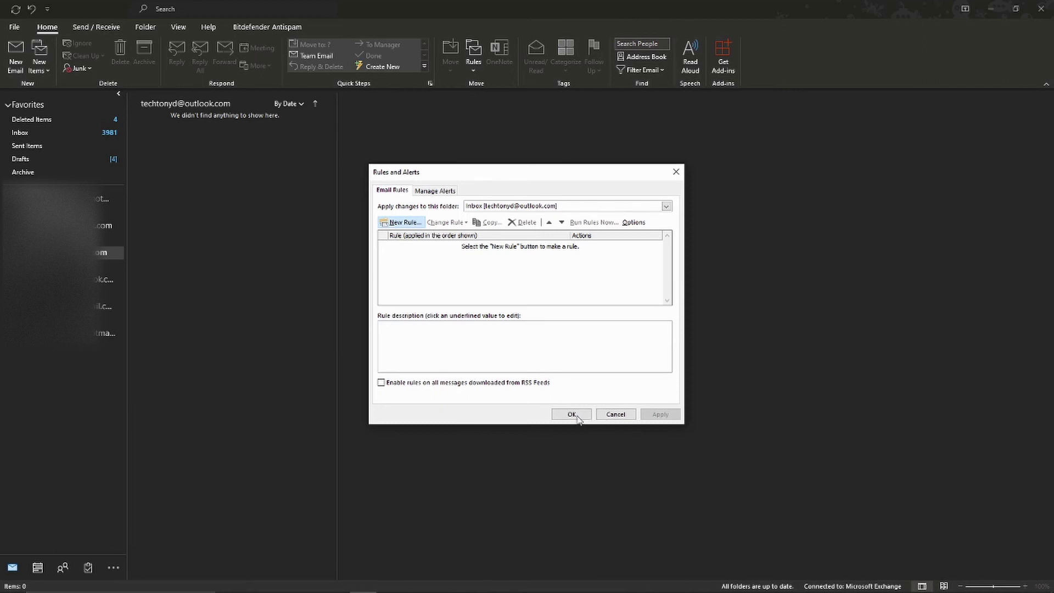
{"action": "left_click", "coordinate": [572, 415]}
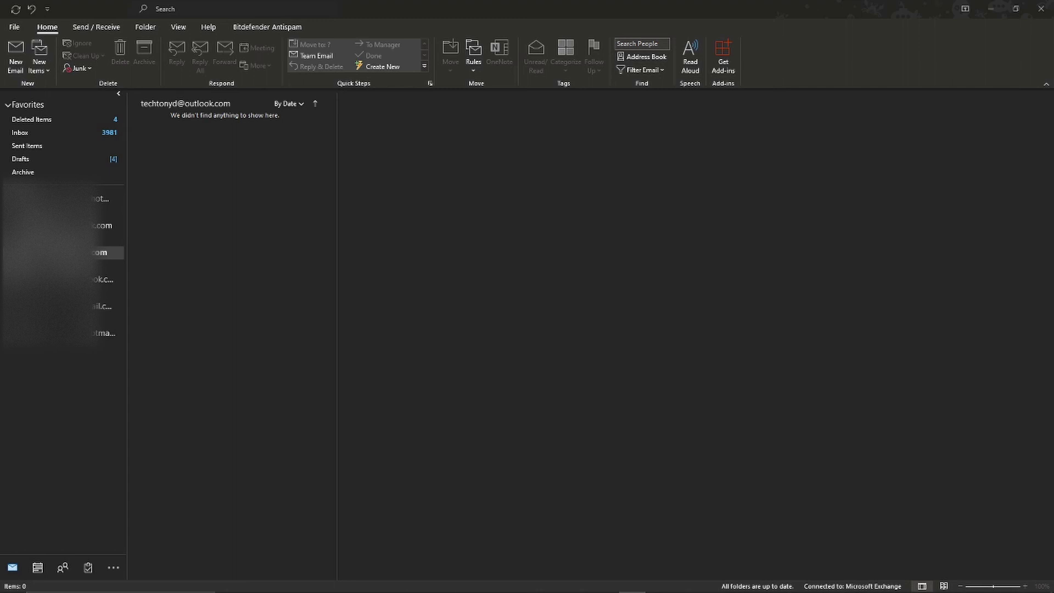
Search all mailboxes for 'folder: inbox'.
{"action": "key", "text": "ctrl+e"}
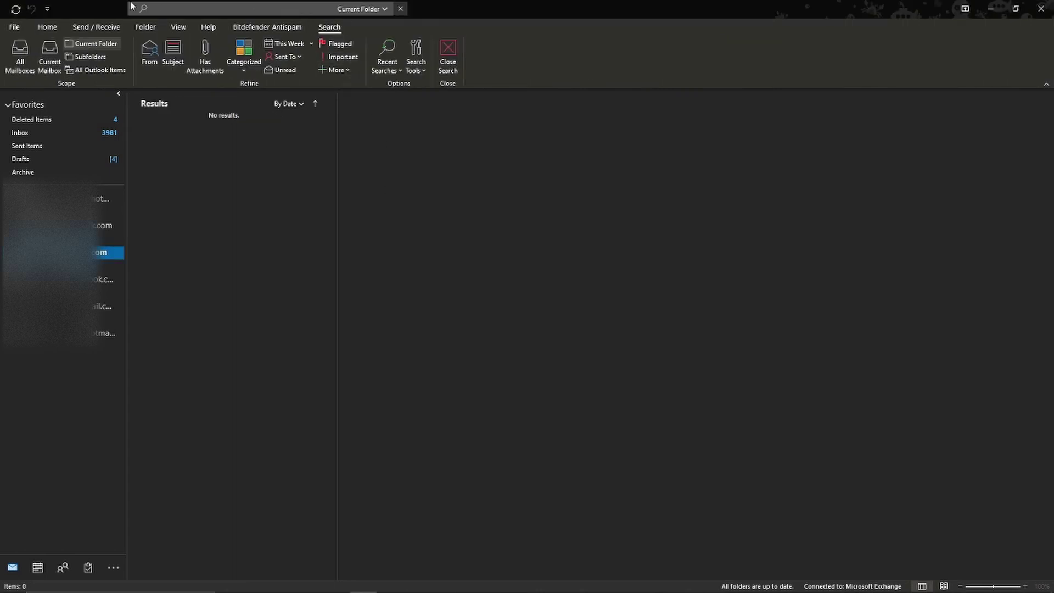
{"action": "left_click", "coordinate": [385, 10]}
{"action": "left_click", "coordinate": [394, 31]}
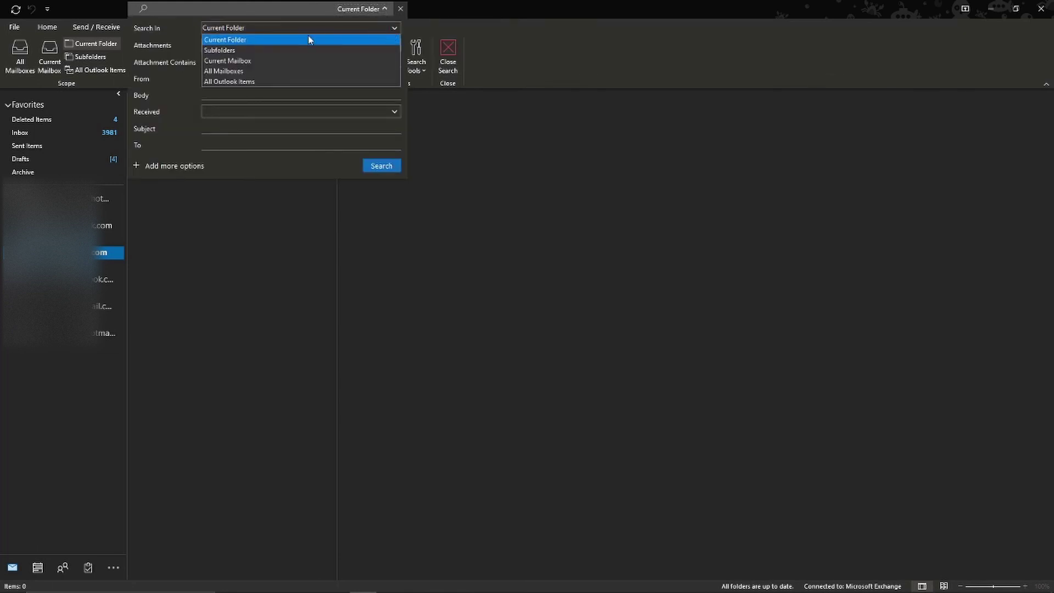
{"action": "left_click", "coordinate": [273, 72]}
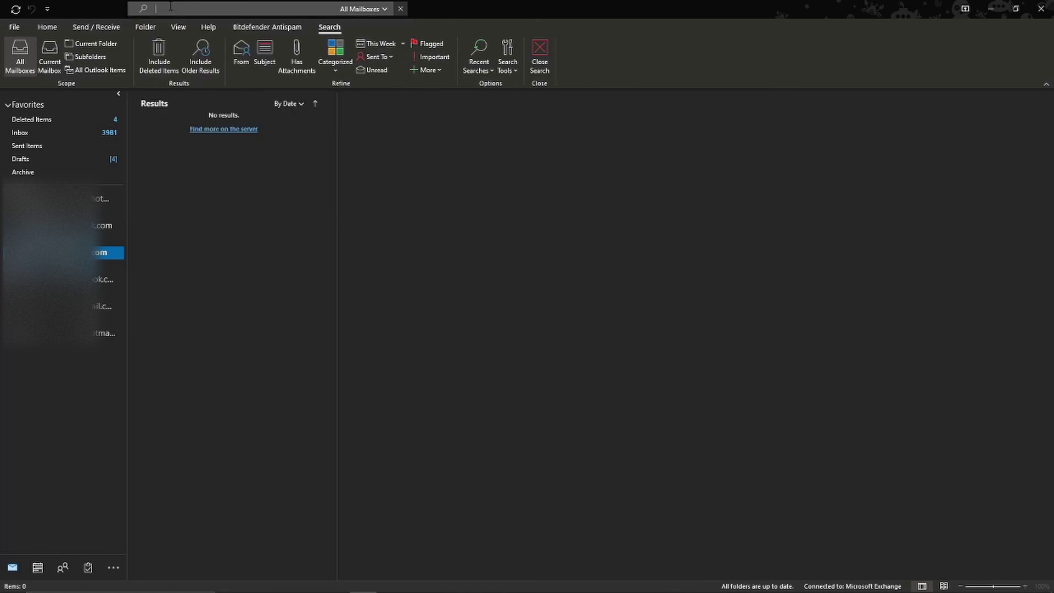
{"action": "left_click", "coordinate": [171, 8]}
{"action": "type", "text": "f"}
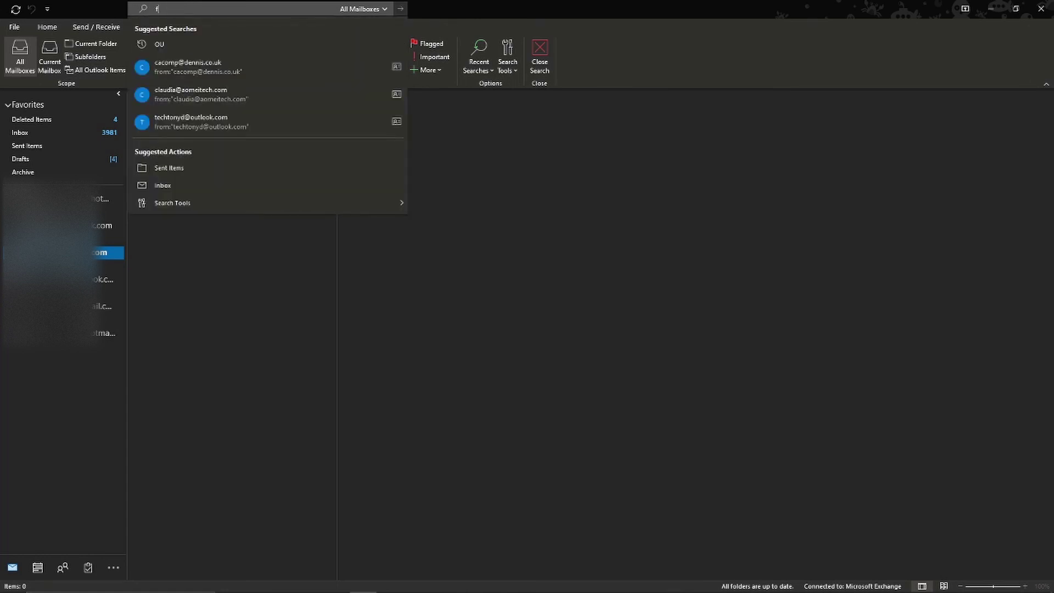
{"action": "type", "text": "older: inbox"}
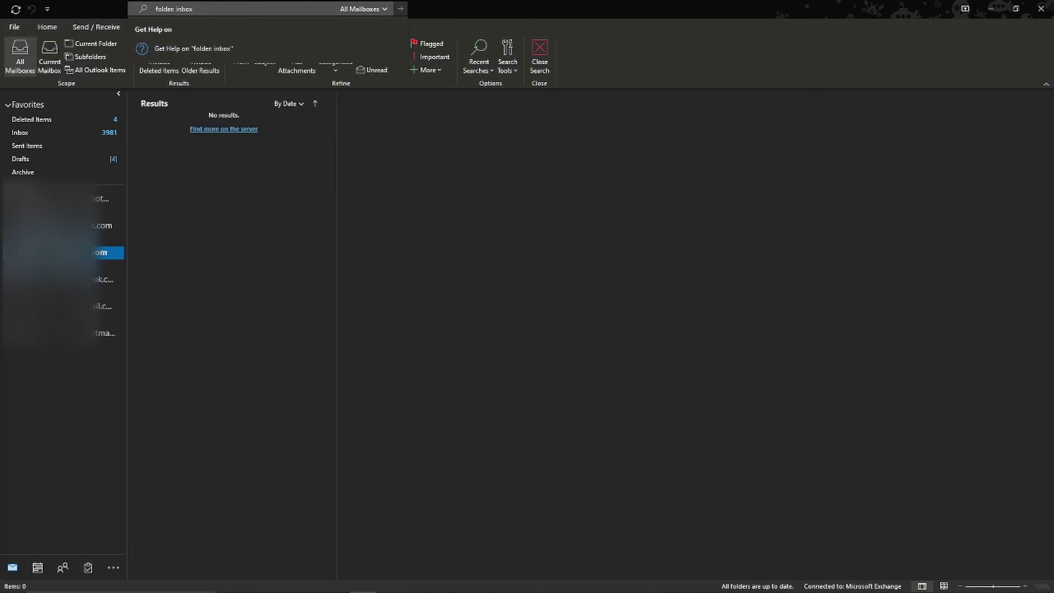
{"action": "key", "text": "Return"}
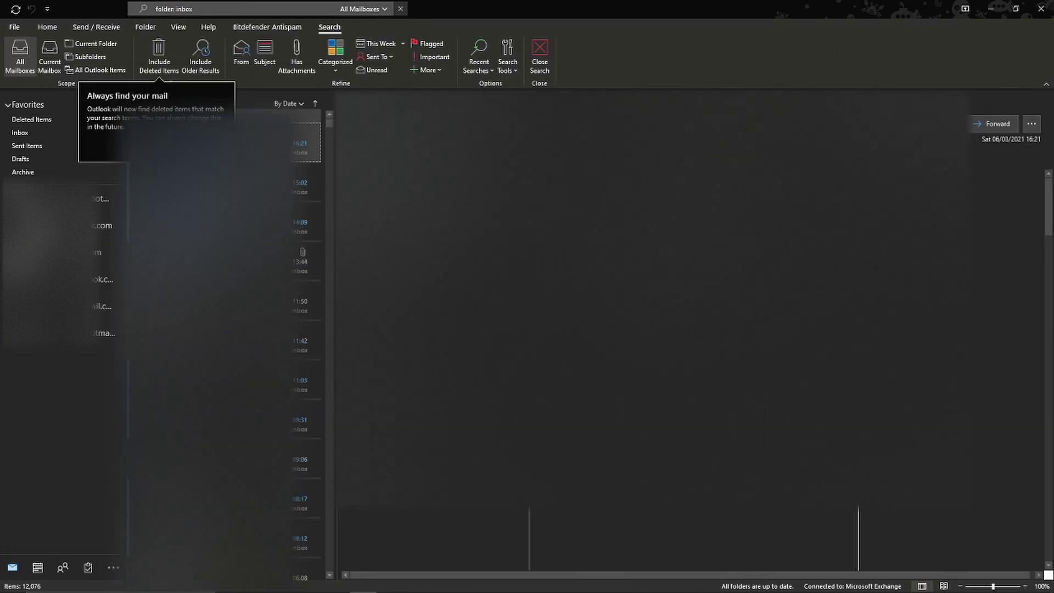
Dismiss the 'Always find your mail' tip over the inbox search results.
{"action": "left_click", "coordinate": [210, 111]}
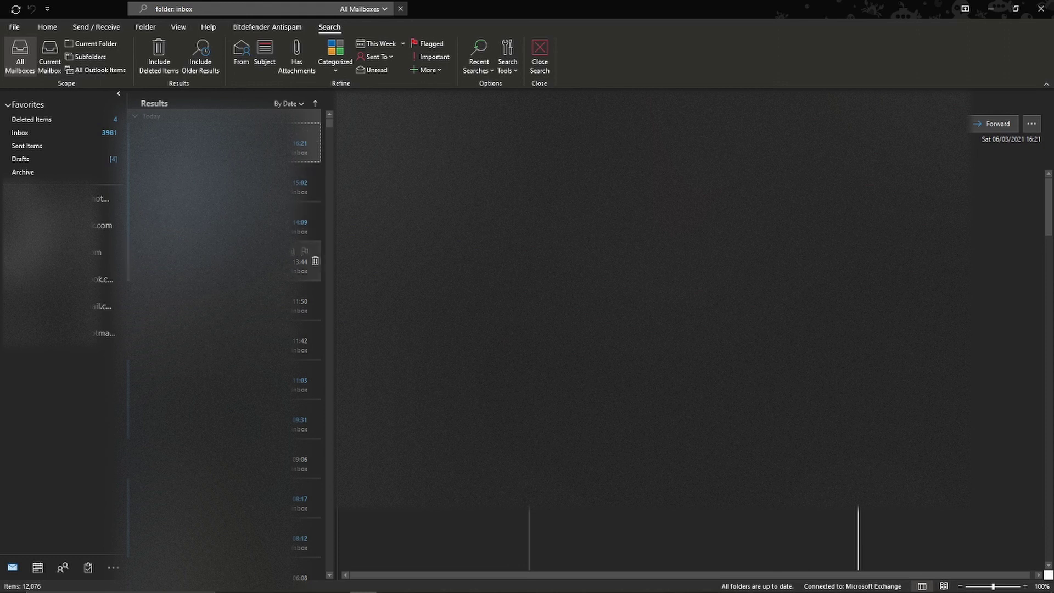
{"action": "scroll", "coordinate": [214, 247], "scroll_direction": "down", "scroll_amount": 1}
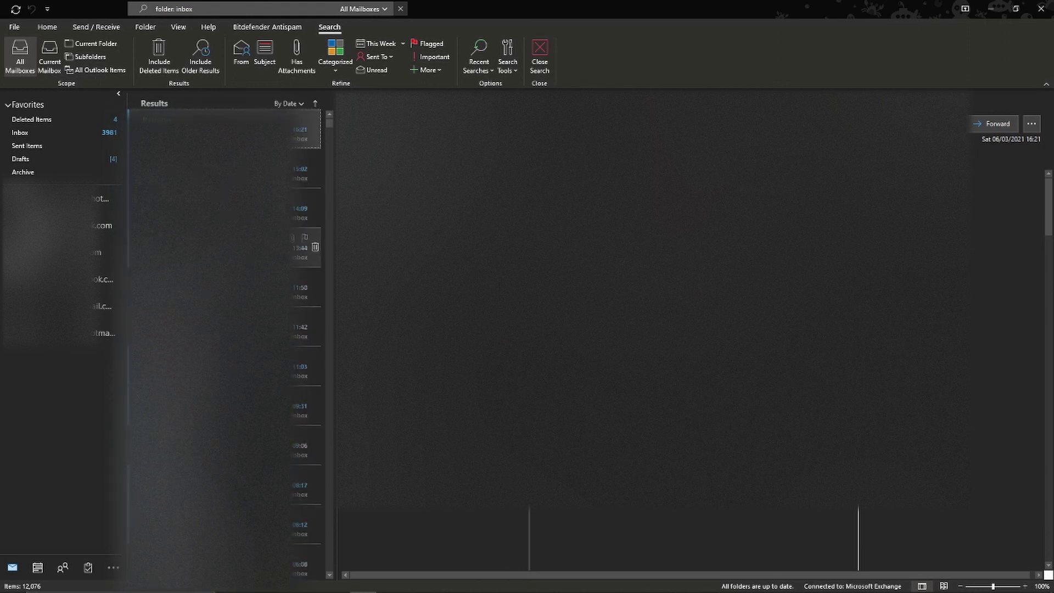
{"action": "scroll", "coordinate": [214, 248], "scroll_direction": "up", "scroll_amount": 1}
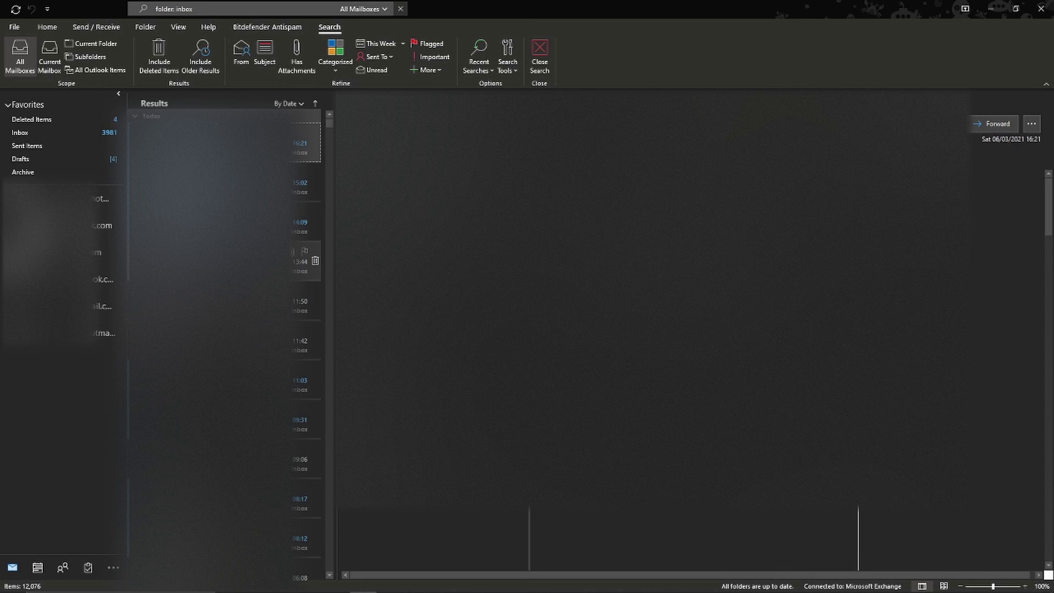